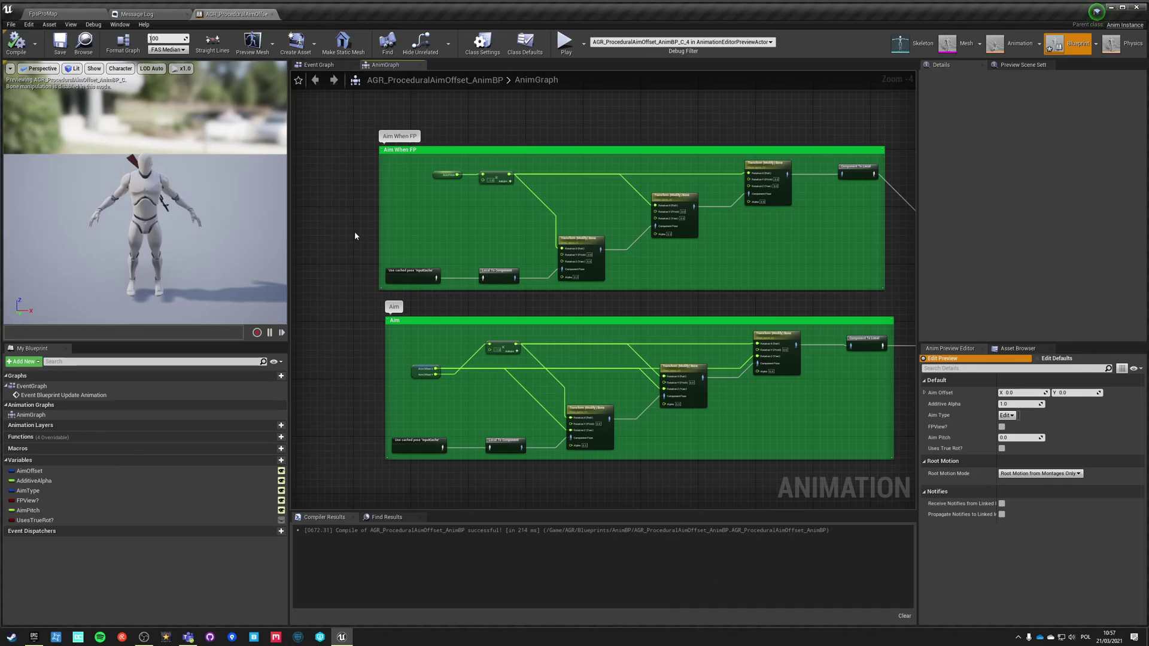
Examine the Aim When FP and Aim node groups and their input variables in the AnimGraph
{"action": "scroll", "coordinate": [355, 232], "scroll_direction": "down", "scroll_amount": 1}
{"action": "right_click_drag", "start_coordinate": [355, 232], "coordinate": [381, 212]}
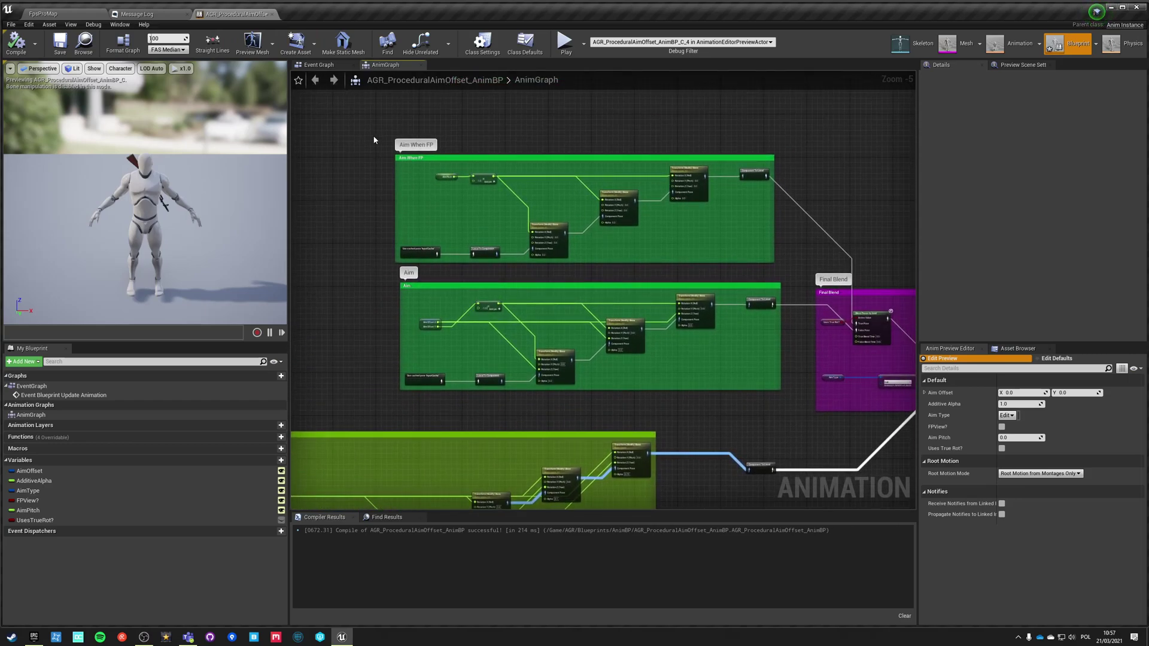
{"action": "left_click_drag", "start_coordinate": [374, 139], "coordinate": [655, 237]}
{"action": "left_click_drag", "start_coordinate": [789, 269], "coordinate": [789, 270]}
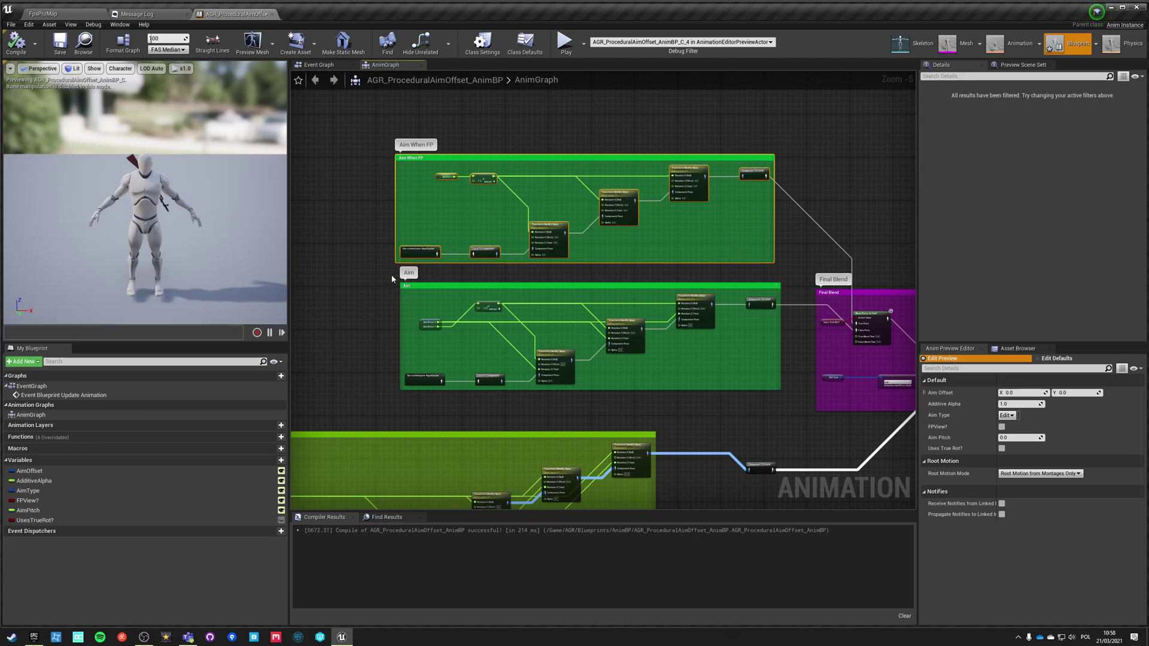
{"action": "left_click_drag", "start_coordinate": [391, 279], "coordinate": [702, 377]}
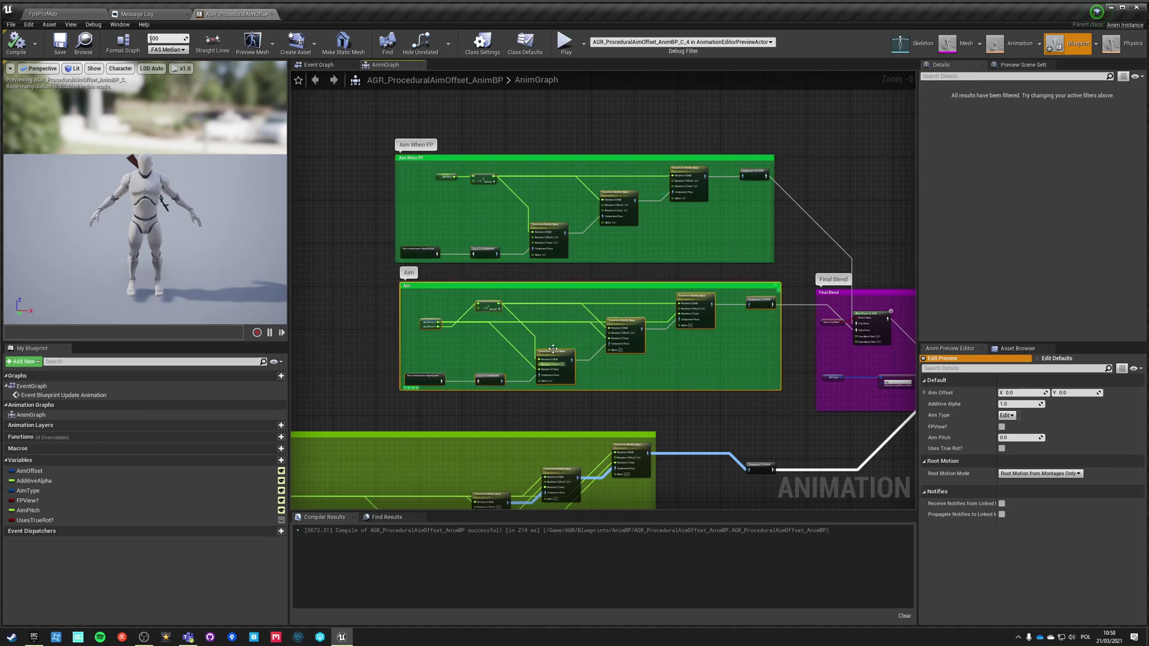
{"action": "left_click", "coordinate": [695, 374]}
{"action": "right_click_drag", "start_coordinate": [690, 414], "coordinate": [767, 338]}
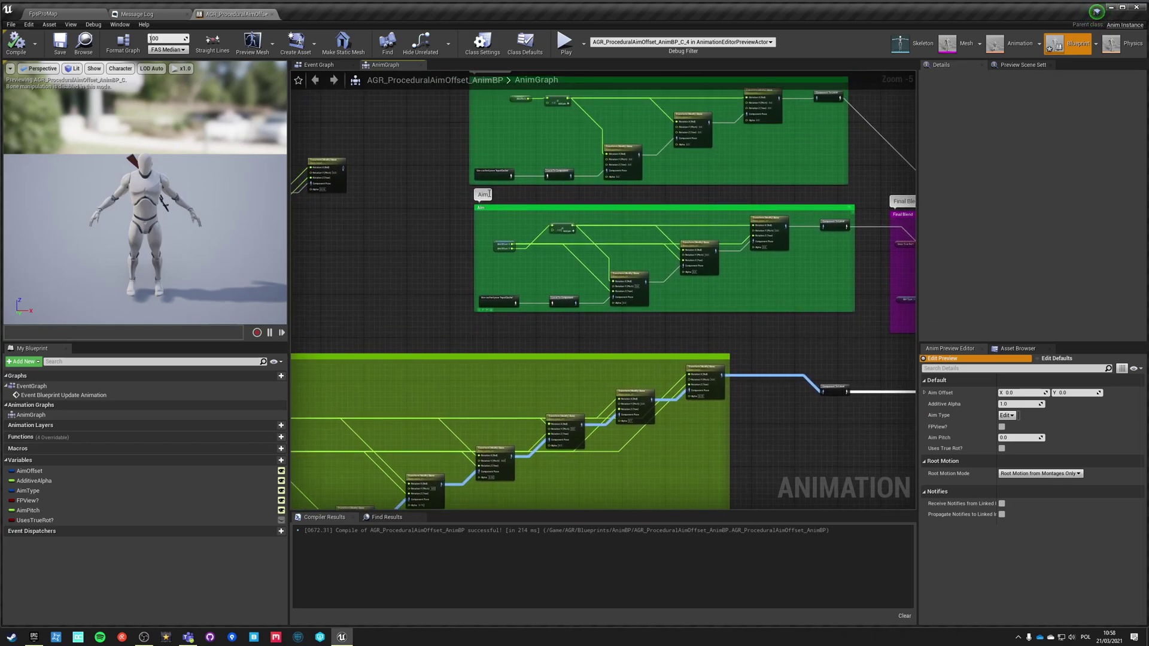
{"action": "scroll", "coordinate": [490, 199], "scroll_direction": "up", "scroll_amount": 4}
{"action": "left_click", "coordinate": [527, 320]}
{"action": "right_click_drag", "start_coordinate": [562, 254], "coordinate": [527, 432]}
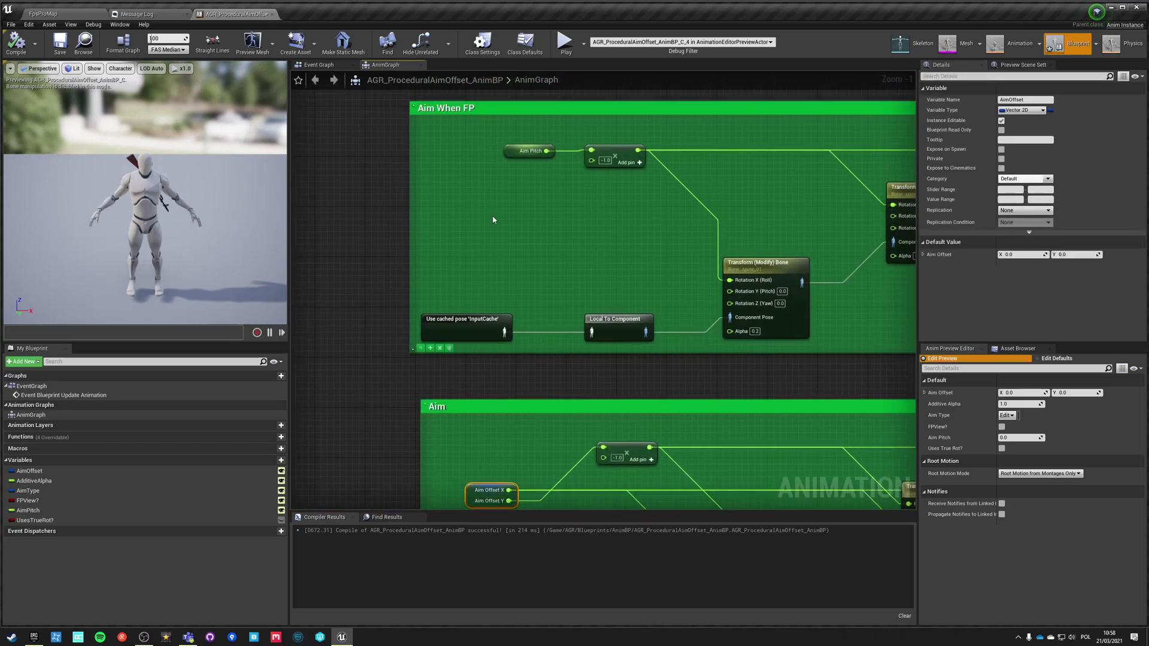
{"action": "left_click_drag", "start_coordinate": [561, 175], "coordinate": [562, 175]}
{"action": "left_click", "coordinate": [513, 289]}
{"action": "right_click_drag", "start_coordinate": [513, 292], "coordinate": [547, 75]}
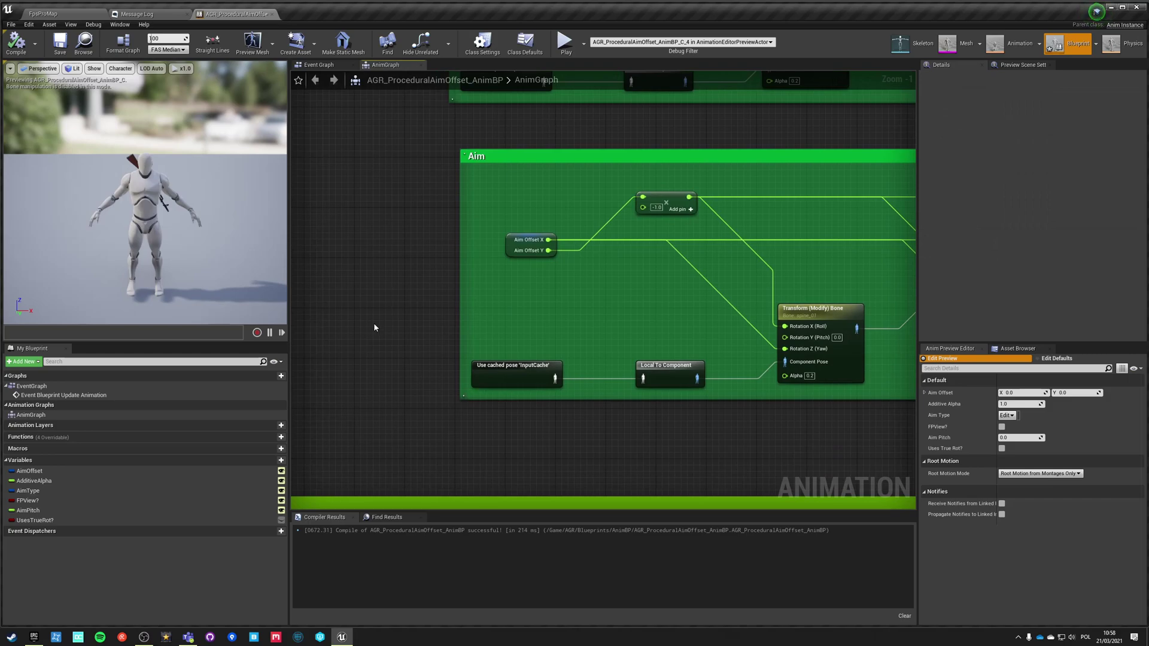
Examine the start of the Look group and the three Transform (Modify) Bone nodes in the Aim group
{"action": "right_click_drag", "start_coordinate": [373, 322], "coordinate": [321, 73]}
{"action": "right_click_drag", "start_coordinate": [321, 348], "coordinate": [583, 310]}
{"action": "scroll", "coordinate": [472, 344], "scroll_direction": "down", "scroll_amount": 3}
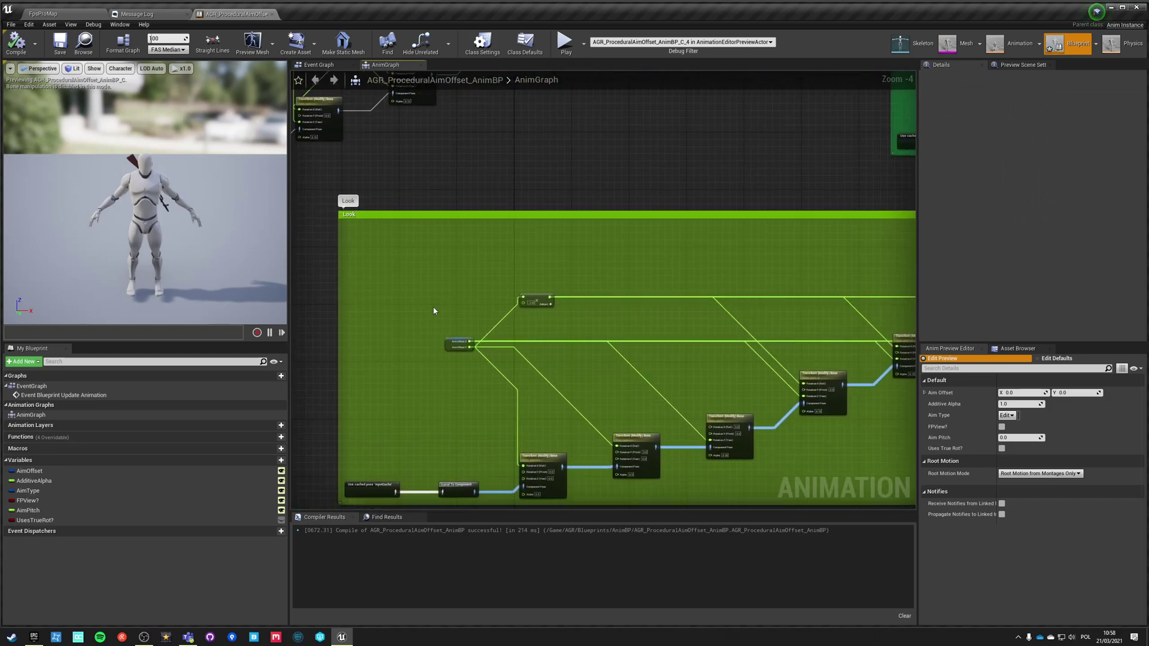
{"action": "right_click_drag", "start_coordinate": [597, 421], "coordinate": [109, 530]}
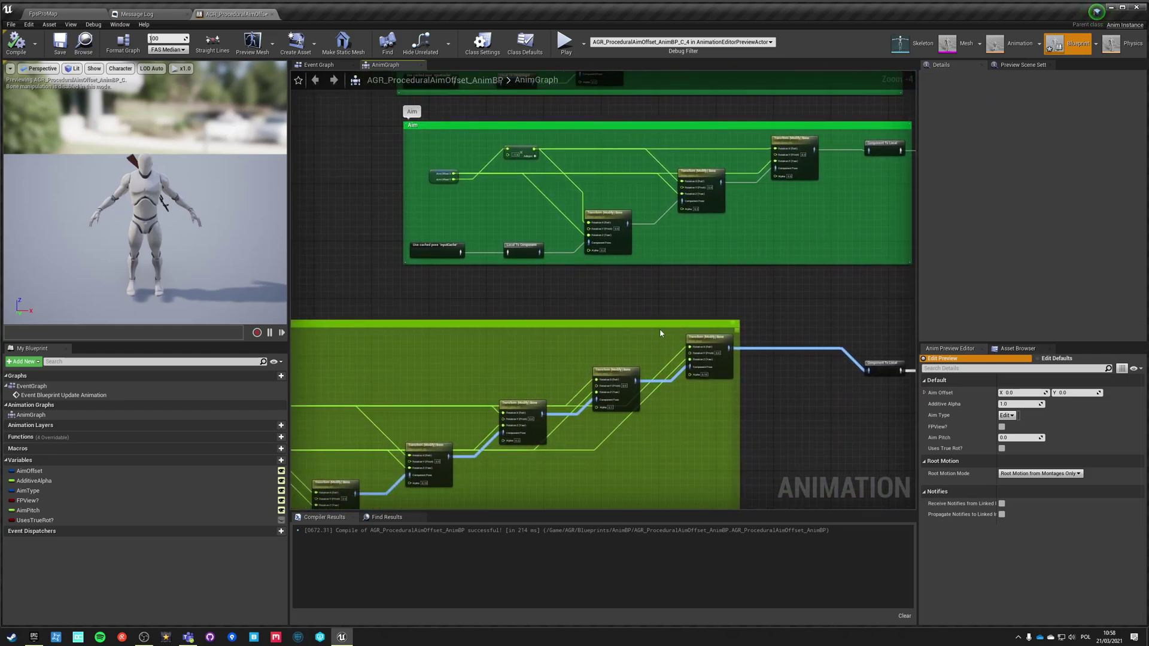
{"action": "left_click_drag", "start_coordinate": [816, 233], "coordinate": [814, 232]}
{"action": "scroll", "coordinate": [709, 178], "scroll_direction": "up", "scroll_amount": 4}
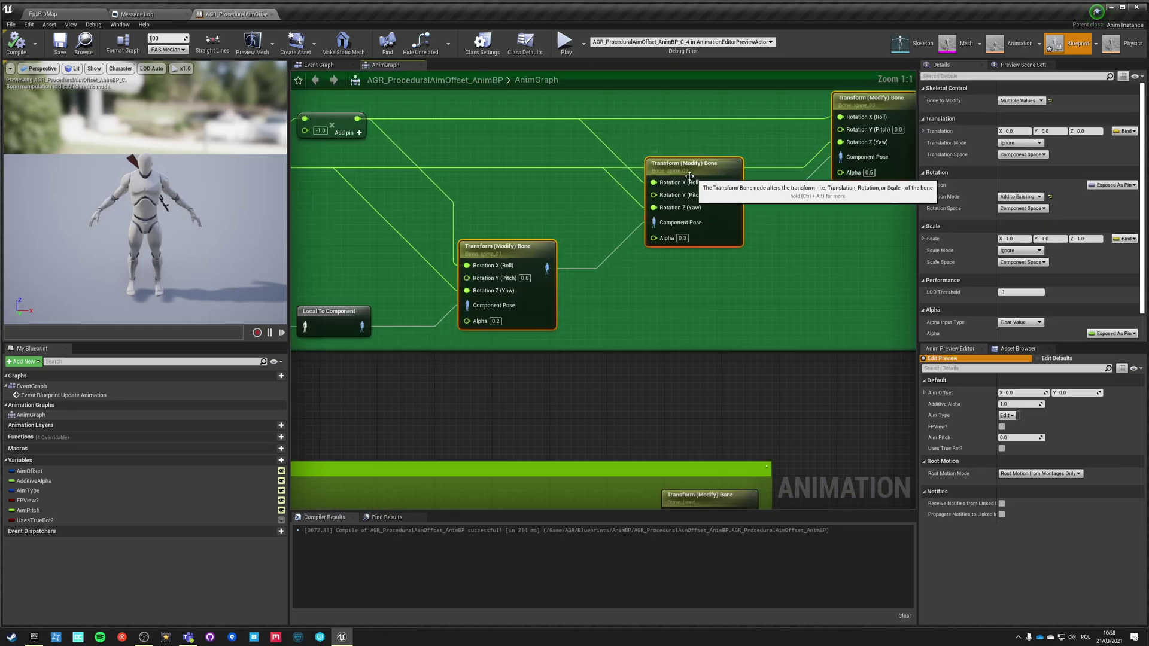
{"action": "left_click", "coordinate": [502, 439]}
Inspect the chain of Transform (Modify) Bone nodes in the Look group, including their inputs and alpha values
{"action": "scroll", "coordinate": [634, 394], "scroll_direction": "down", "scroll_amount": 3}
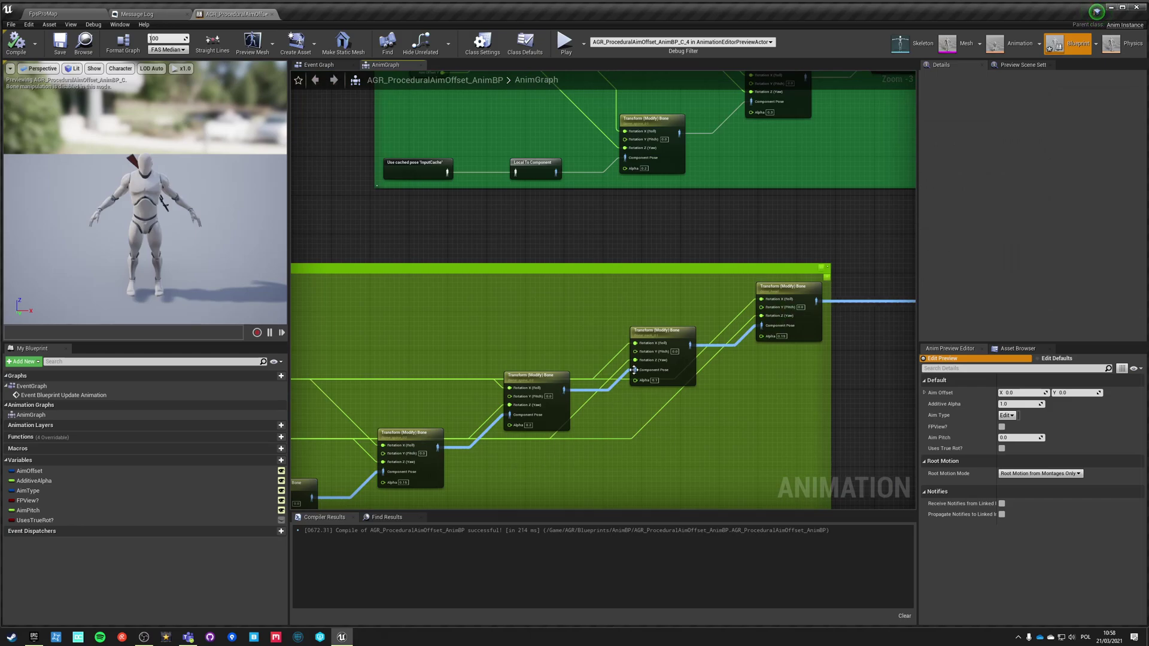
{"action": "left_click_drag", "start_coordinate": [691, 317], "coordinate": [772, 359]}
{"action": "right_click", "coordinate": [1051, 335]}
{"action": "left_click", "coordinate": [862, 353]}
{"action": "right_click_drag", "start_coordinate": [361, 388], "coordinate": [881, 167]}
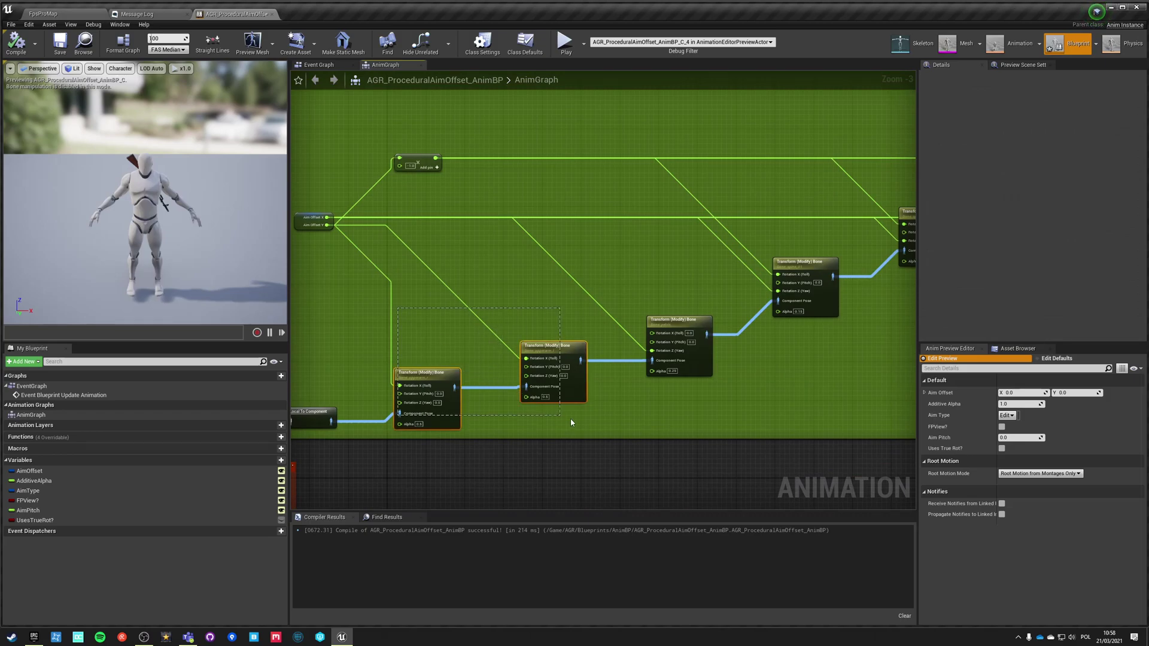
{"action": "left_click_drag", "start_coordinate": [571, 420], "coordinate": [577, 420]}
{"action": "left_click", "coordinate": [699, 418]}
{"action": "right_click_drag", "start_coordinate": [834, 402], "coordinate": [367, 469]}
{"action": "scroll", "coordinate": [554, 436], "scroll_direction": "down", "scroll_amount": 3}
{"action": "right_click_drag", "start_coordinate": [418, 413], "coordinate": [597, 366]}
{"action": "scroll", "coordinate": [597, 366], "scroll_direction": "up", "scroll_amount": 5}
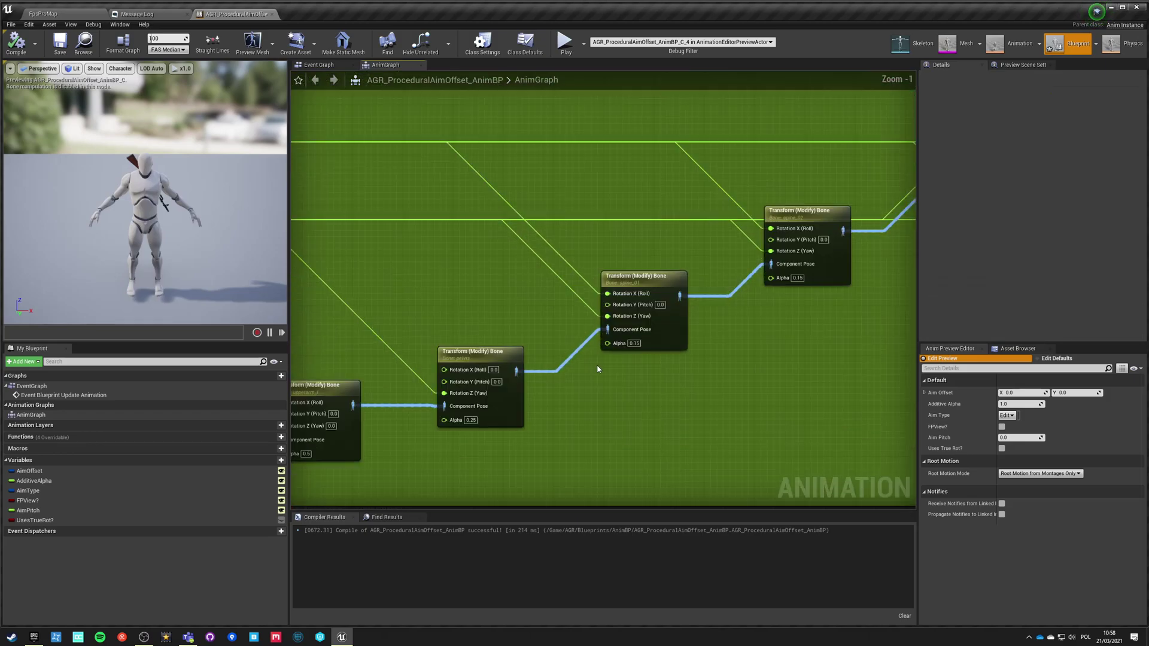
{"action": "right_click_drag", "start_coordinate": [364, 426], "coordinate": [741, 317]}
{"action": "scroll", "coordinate": [420, 308], "scroll_direction": "down", "scroll_amount": 2}
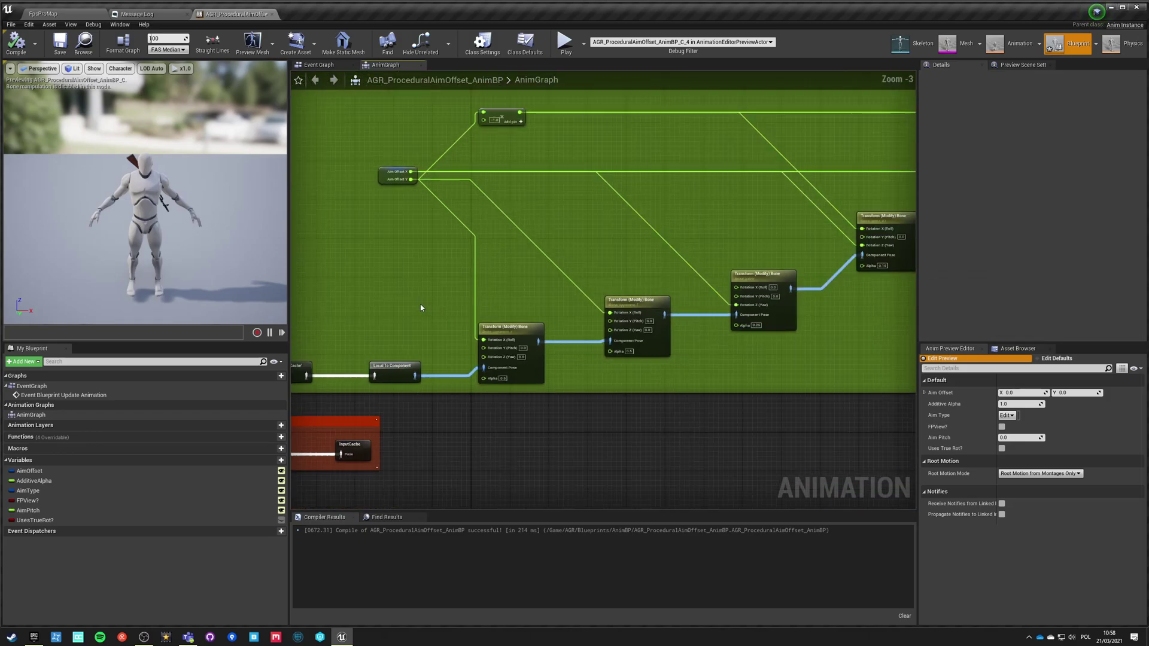
Survey the ungrouped node chains above the Look group and the aim groups' connections into Final Blend
{"action": "right_click_drag", "start_coordinate": [379, 309], "coordinate": [295, 391]}
{"action": "scroll", "coordinate": [522, 310], "scroll_direction": "down", "scroll_amount": 5}
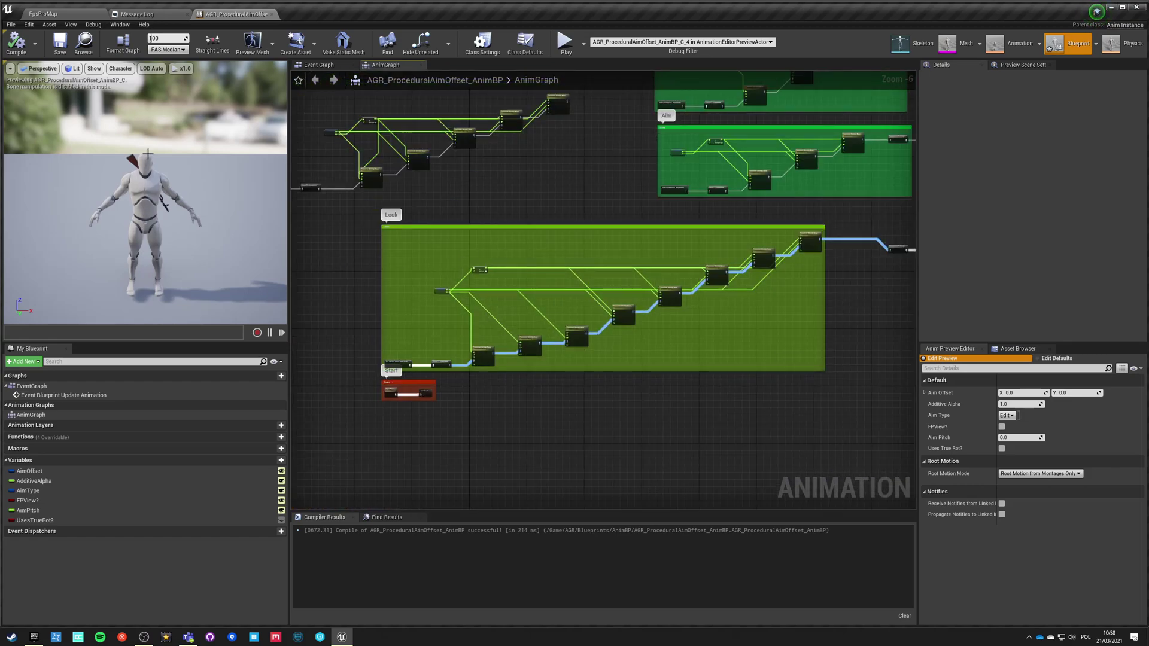
{"action": "right_click_drag", "start_coordinate": [590, 244], "coordinate": [776, 439]}
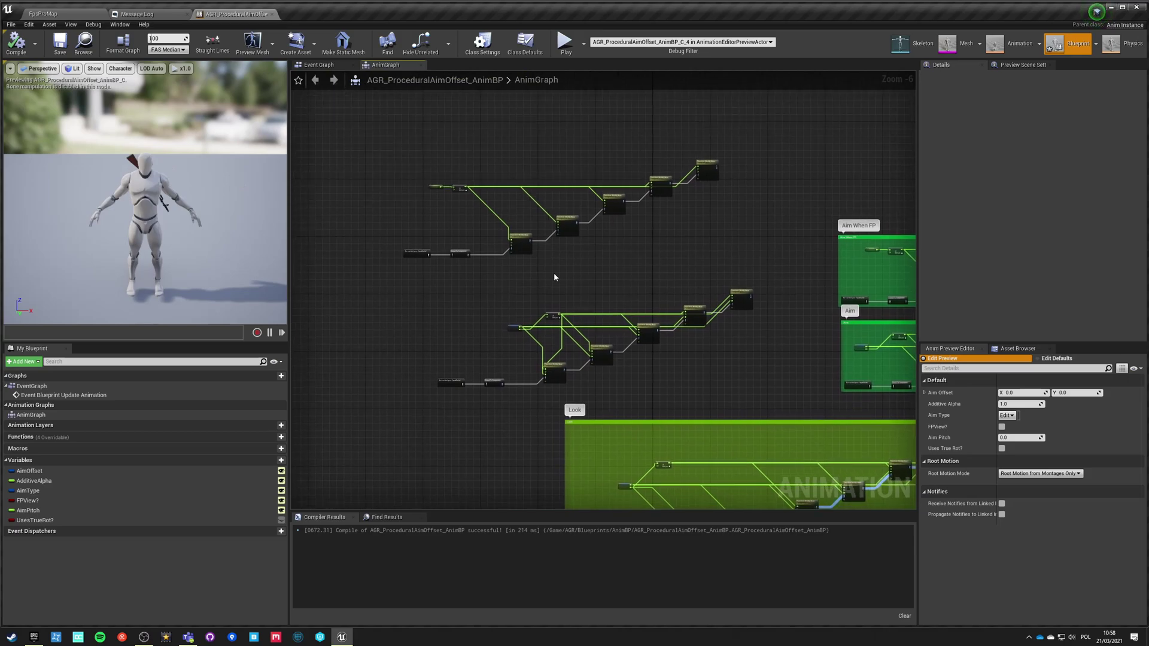
{"action": "right_click_drag", "start_coordinate": [789, 296], "coordinate": [447, 280]}
{"action": "right_click_drag", "start_coordinate": [471, 348], "coordinate": [666, 242]}
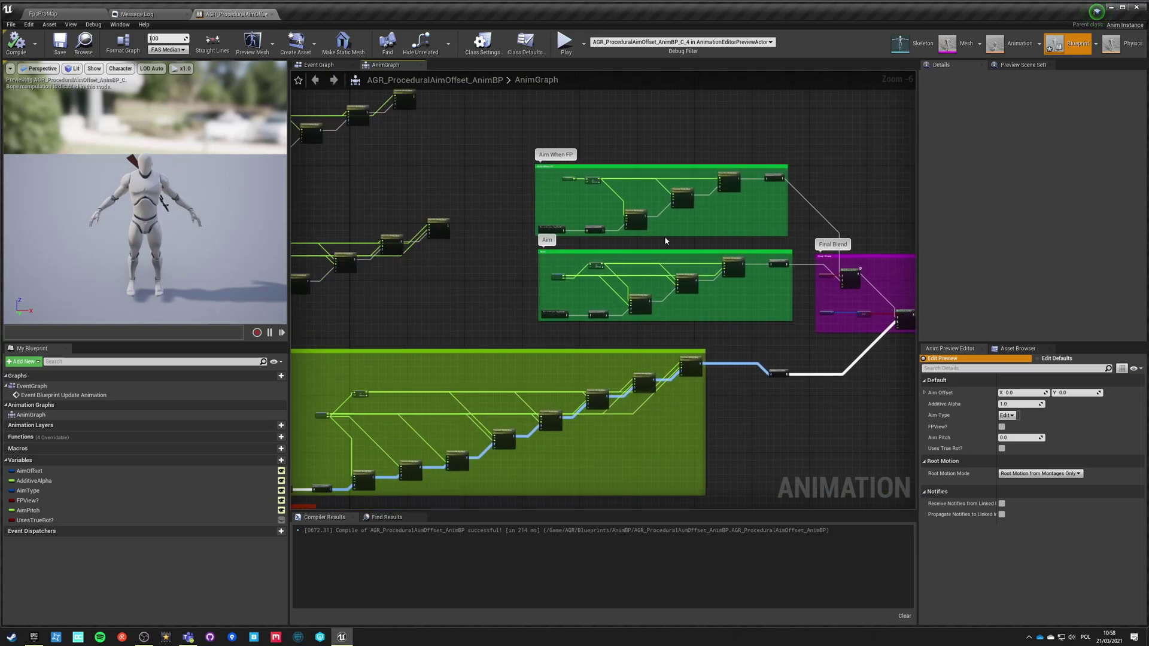
{"action": "right_click_drag", "start_coordinate": [765, 308], "coordinate": [702, 311]}
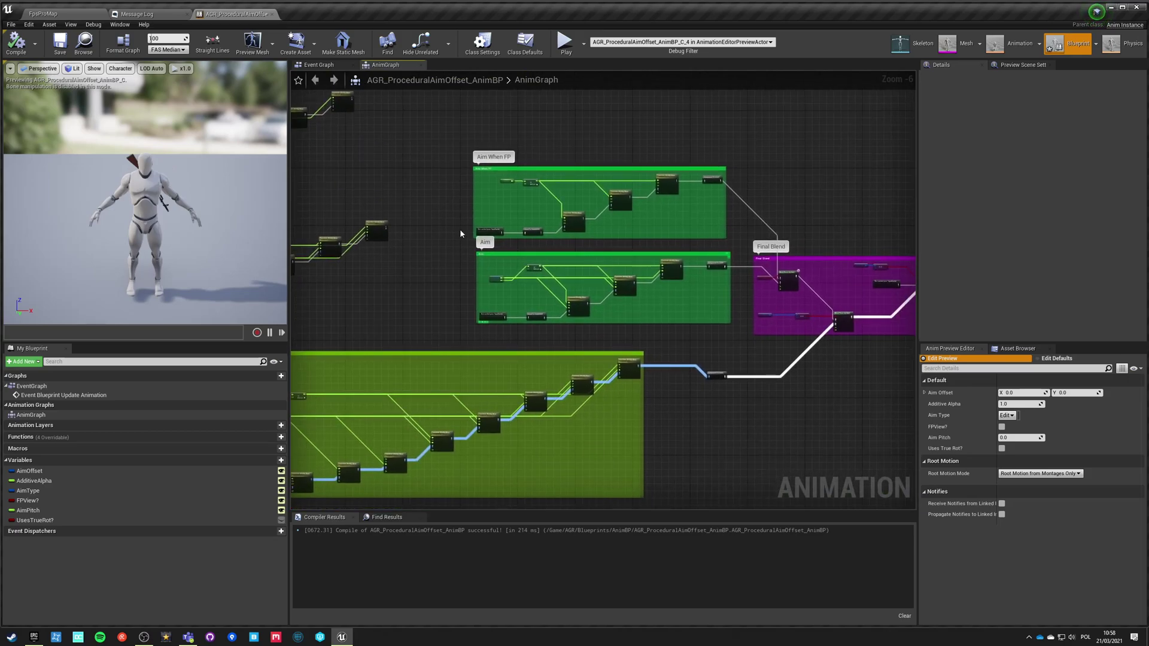
From FpsProMap's default pawn class, open BP_FpsProCharacter, then open the g8_male_zombie_test skeletal mesh assigned to its Mesh component
{"action": "left_click", "coordinate": [72, 14]}
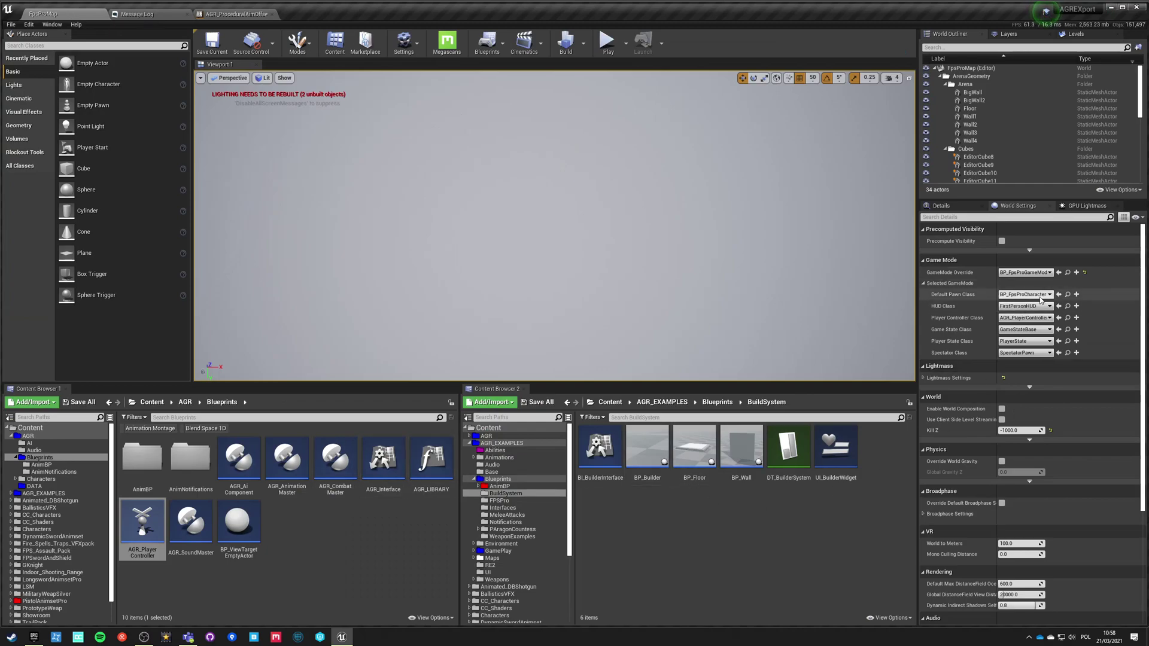
{"action": "left_click", "coordinate": [1067, 294]}
{"action": "double_click", "coordinate": [142, 458]}
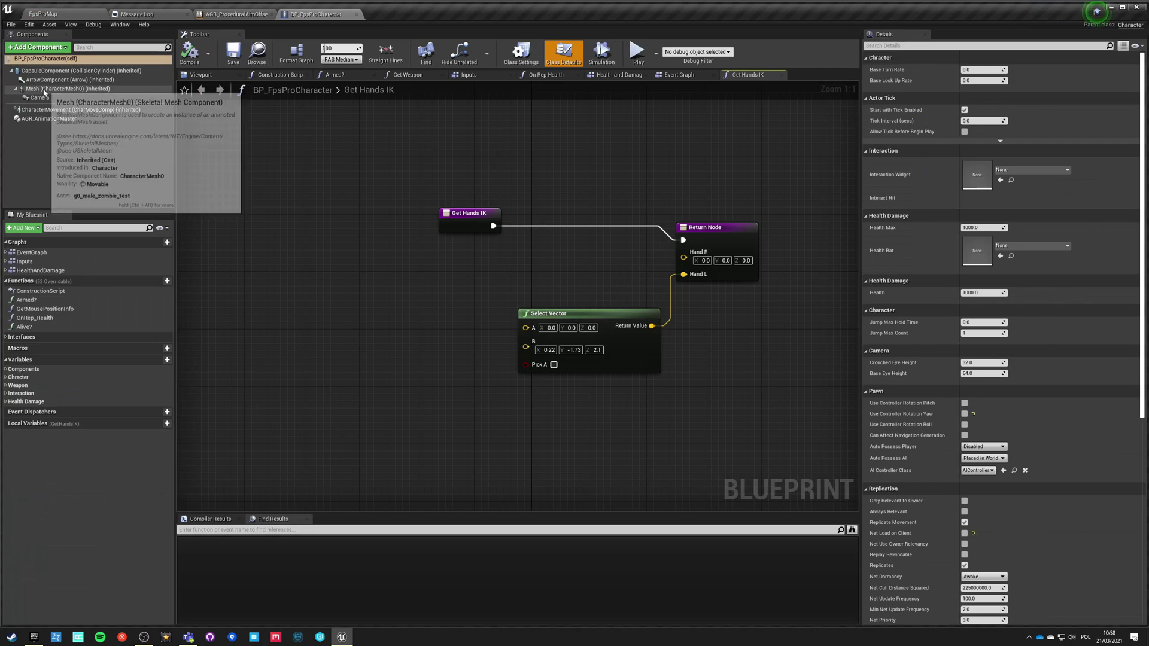
{"action": "left_click", "coordinate": [60, 88]}
{"action": "left_click", "coordinate": [1011, 319]}
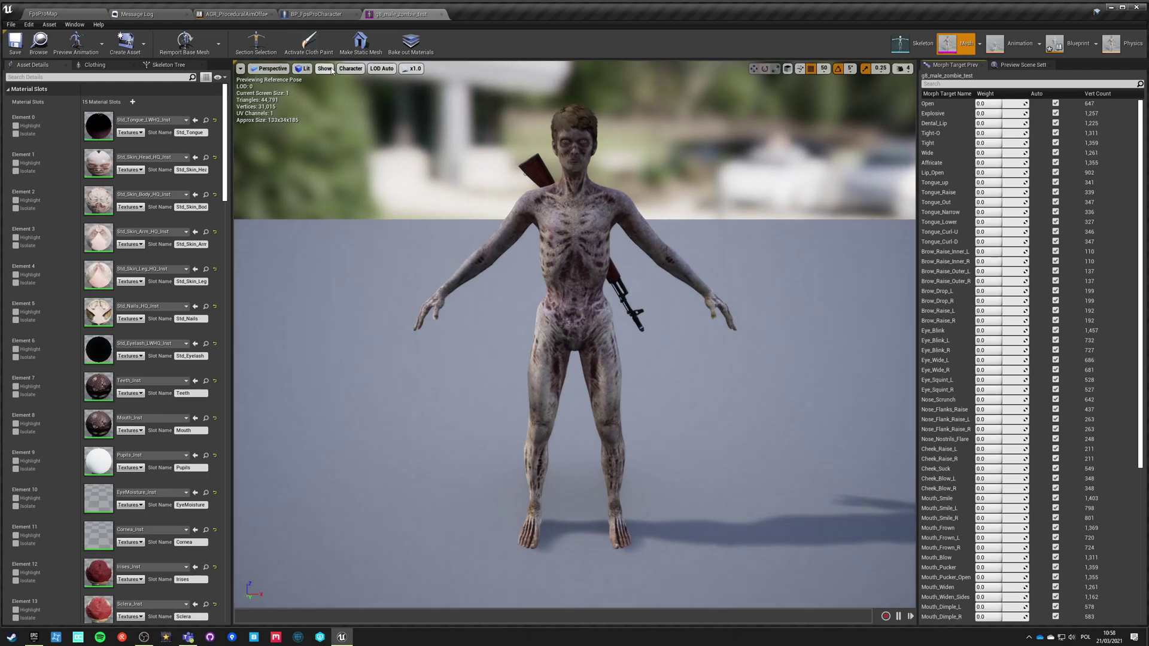
Display the full bone hierarchy on the zombie mesh in the preview viewport
{"action": "left_click", "coordinate": [324, 69]}
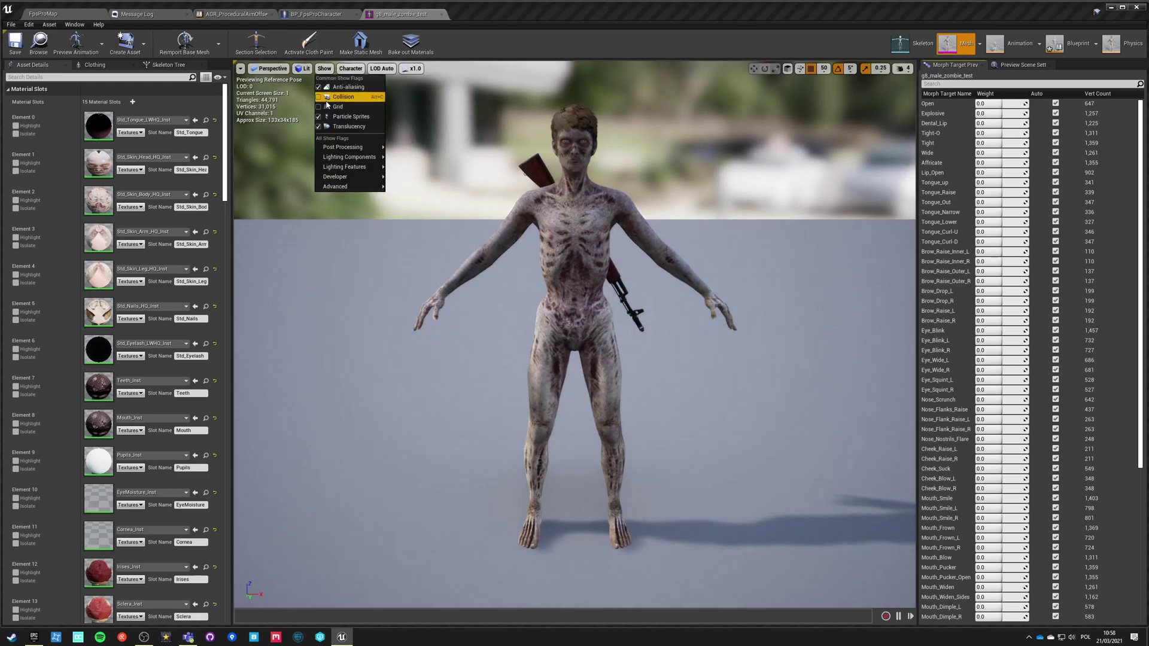
{"action": "mouse_move", "coordinate": [349, 70]}
{"action": "mouse_move", "coordinate": [353, 111]}
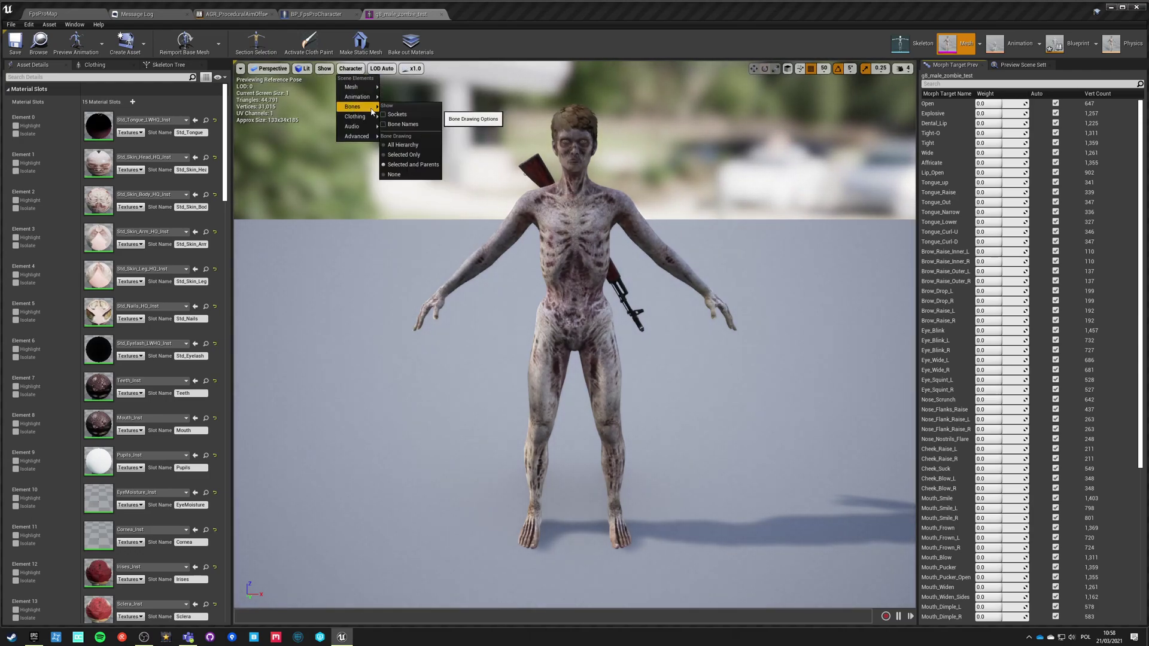
{"action": "left_click", "coordinate": [386, 146]}
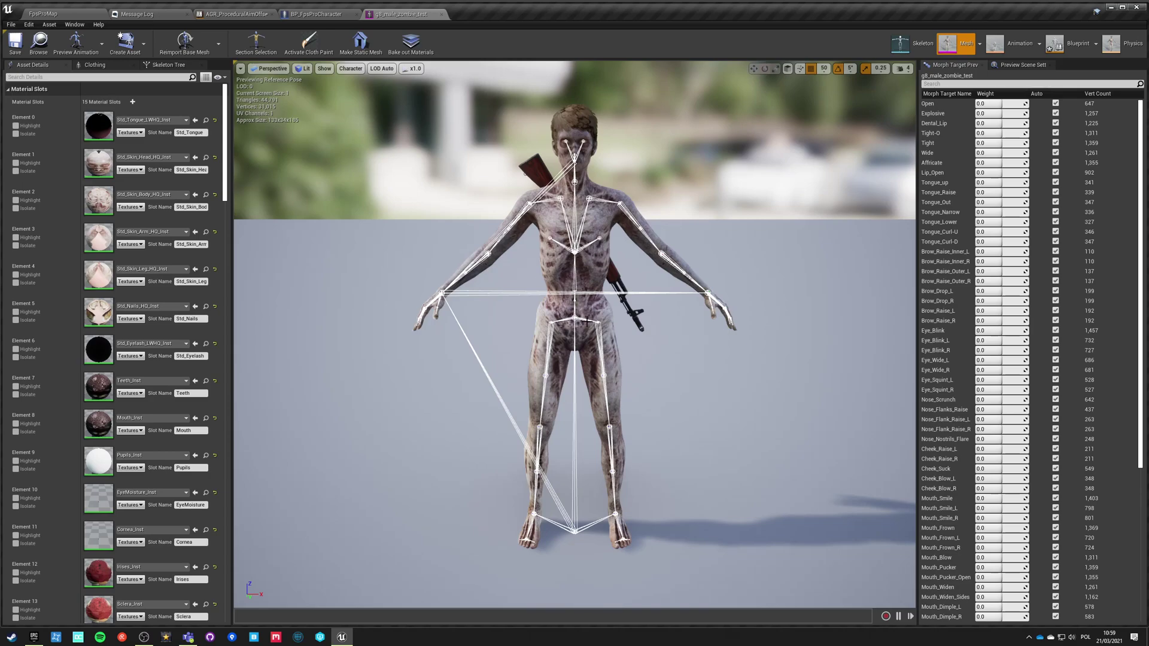
Open the AGR_Mannequin skeletal mesh from AGR/Characters/Mannequin/Character/Mesh and dock its editor with the other open assets
{"action": "left_click", "coordinate": [84, 14]}
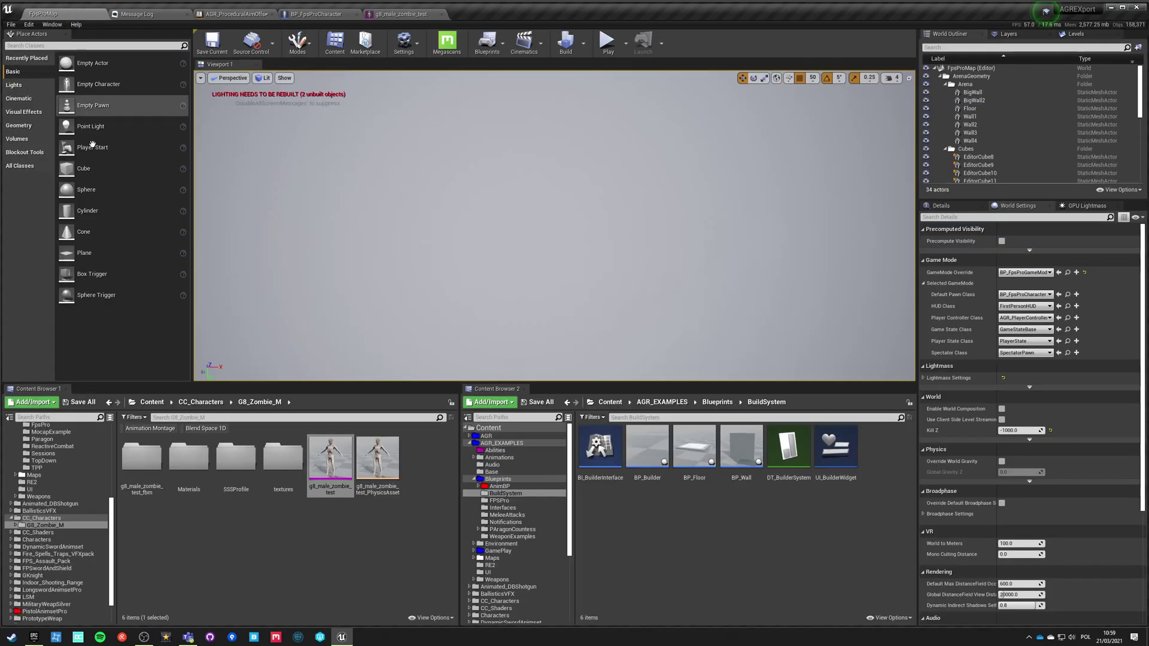
{"action": "double_click", "coordinate": [141, 458]}
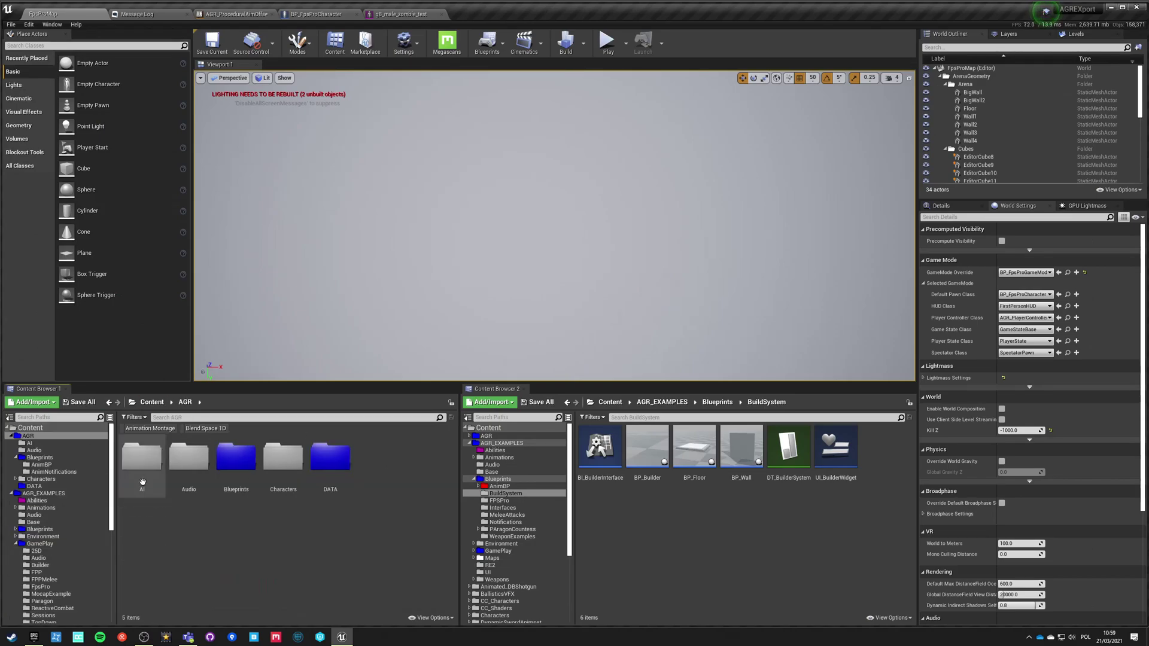
{"action": "double_click", "coordinate": [283, 458]}
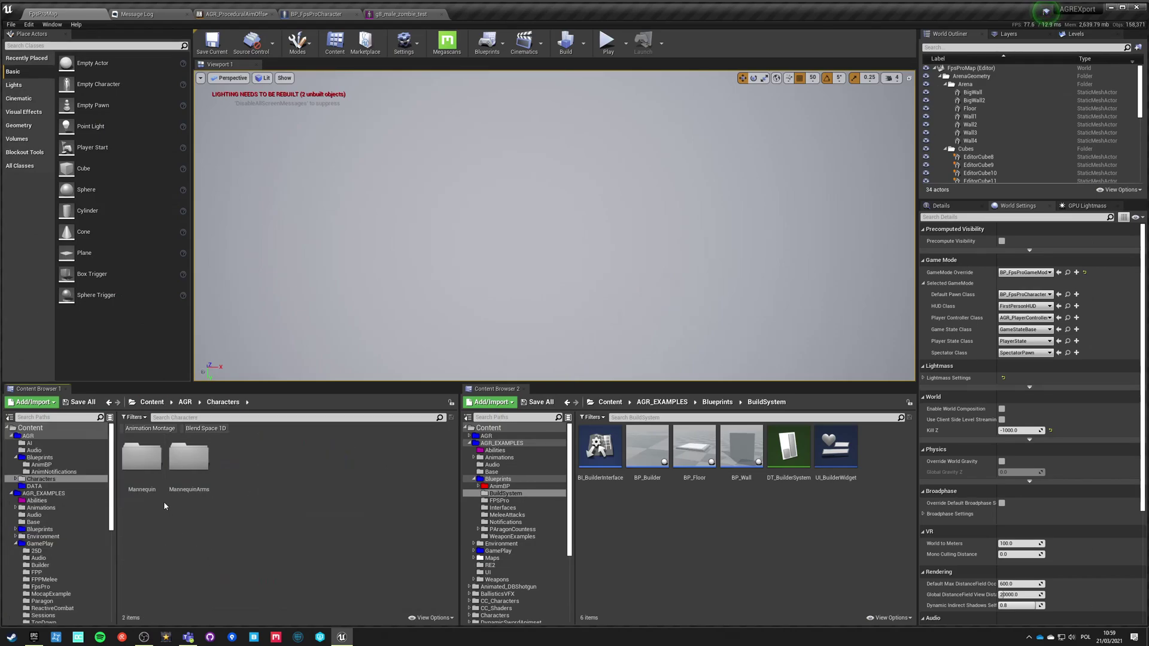
{"action": "double_click", "coordinate": [142, 458]}
{"action": "double_click", "coordinate": [142, 458]}
{"action": "double_click", "coordinate": [188, 458]}
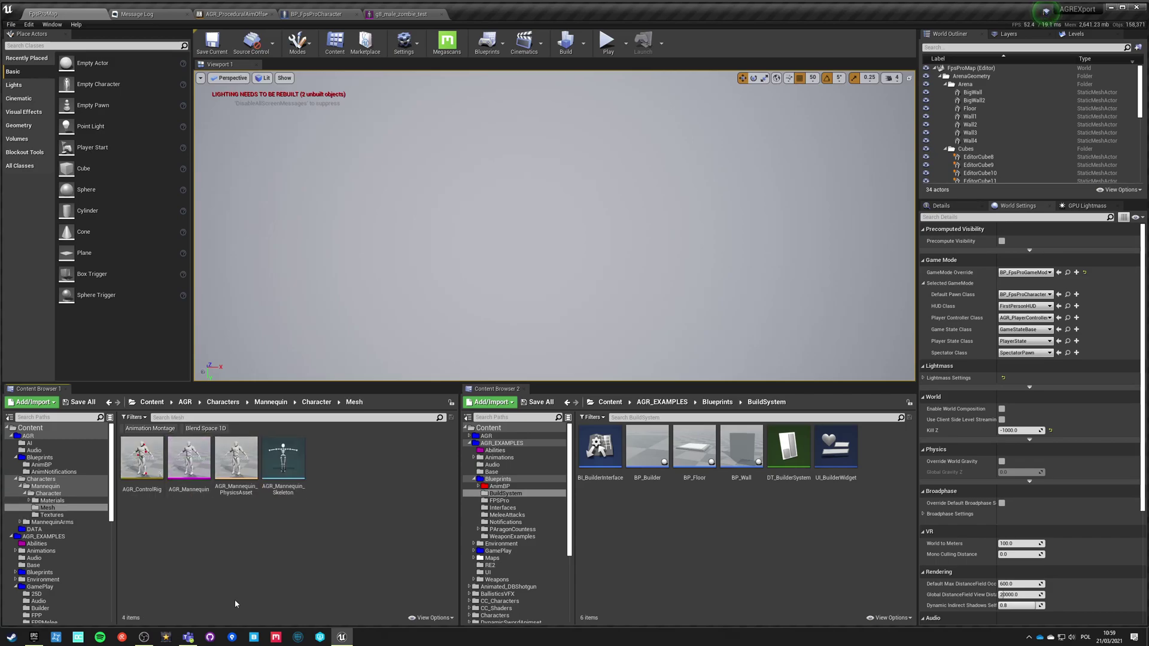
{"action": "double_click", "coordinate": [188, 459]}
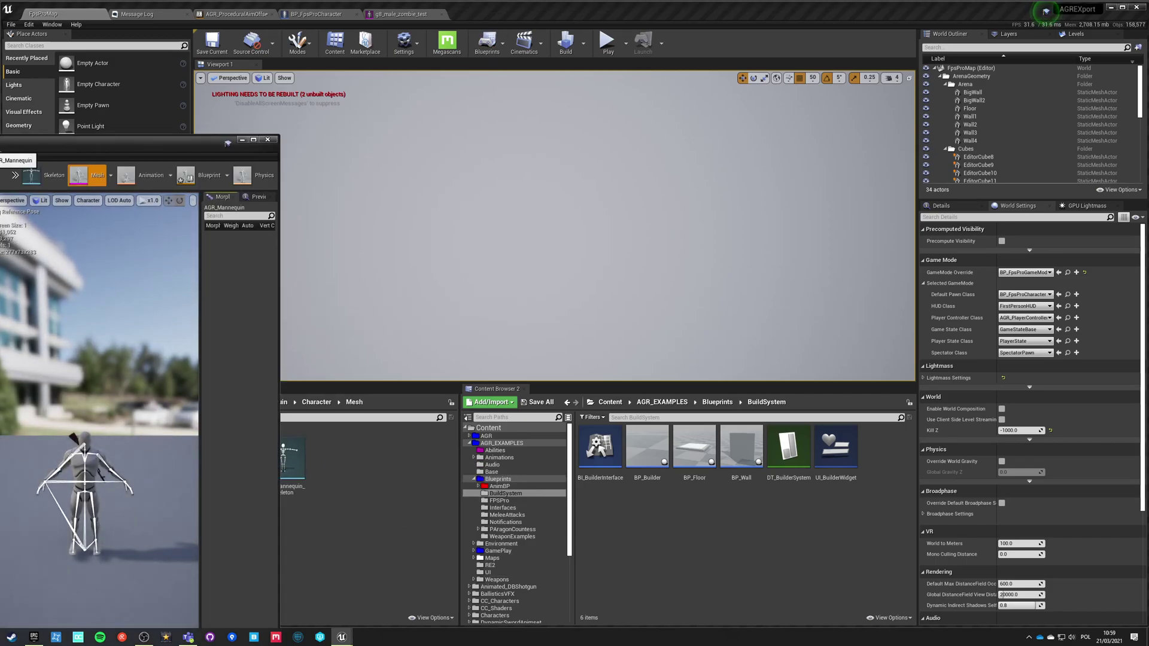
{"action": "left_click_drag", "start_coordinate": [1, 143], "coordinate": [518, 17]}
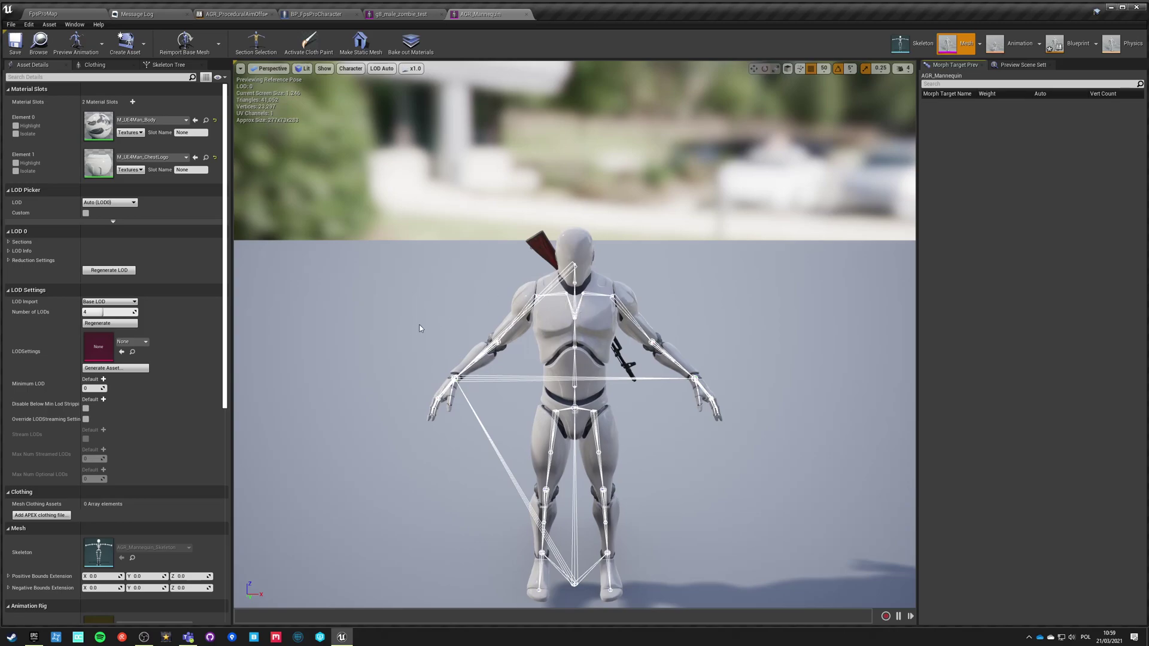
Examine the AGR_Mannequin's bone layout from several distances and angles
{"action": "right_click_drag", "start_coordinate": [380, 324], "coordinate": [419, 299]}
{"action": "mouse_move", "coordinate": [381, 324]}
{"action": "left_mouse_down", "text": "alt"}
{"action": "mouse_move", "coordinate": [574, 324]}
{"action": "mouse_move", "coordinate": [694, 383]}
{"action": "mouse_move", "coordinate": [473, 323]}
{"action": "mouse_move", "coordinate": [381, 327]}
{"action": "left_mouse_up", "text": "alt"}
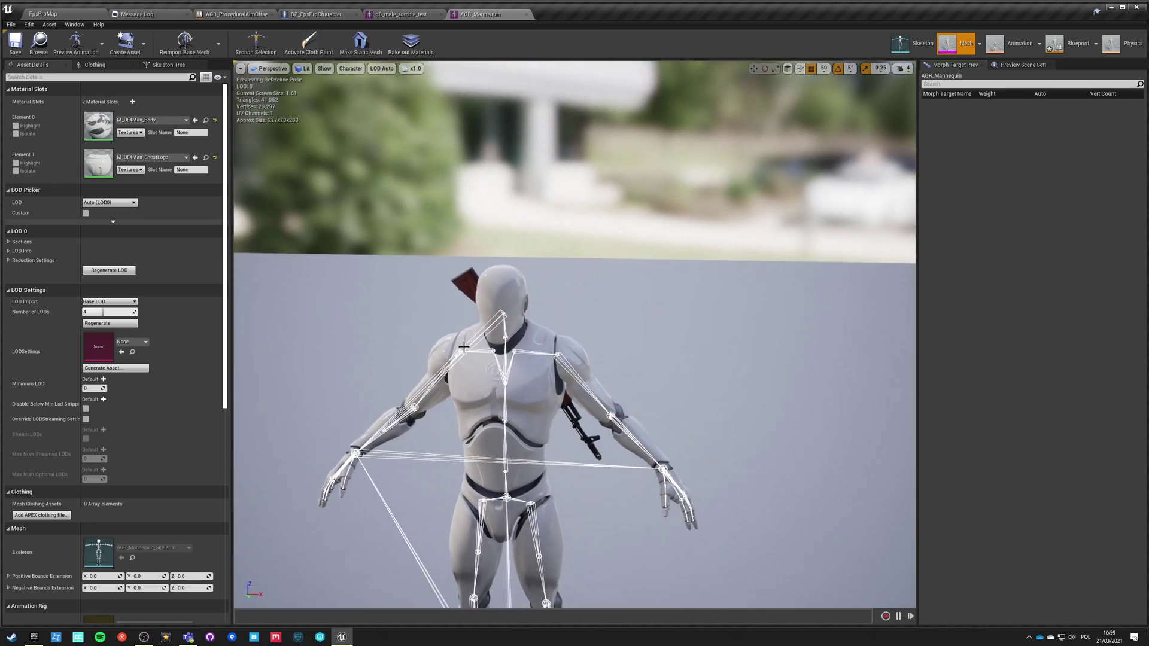
{"action": "scroll", "coordinate": [446, 525], "scroll_direction": "down", "scroll_amount": 5}
{"action": "scroll", "coordinate": [446, 525], "scroll_direction": "up", "scroll_amount": 5}
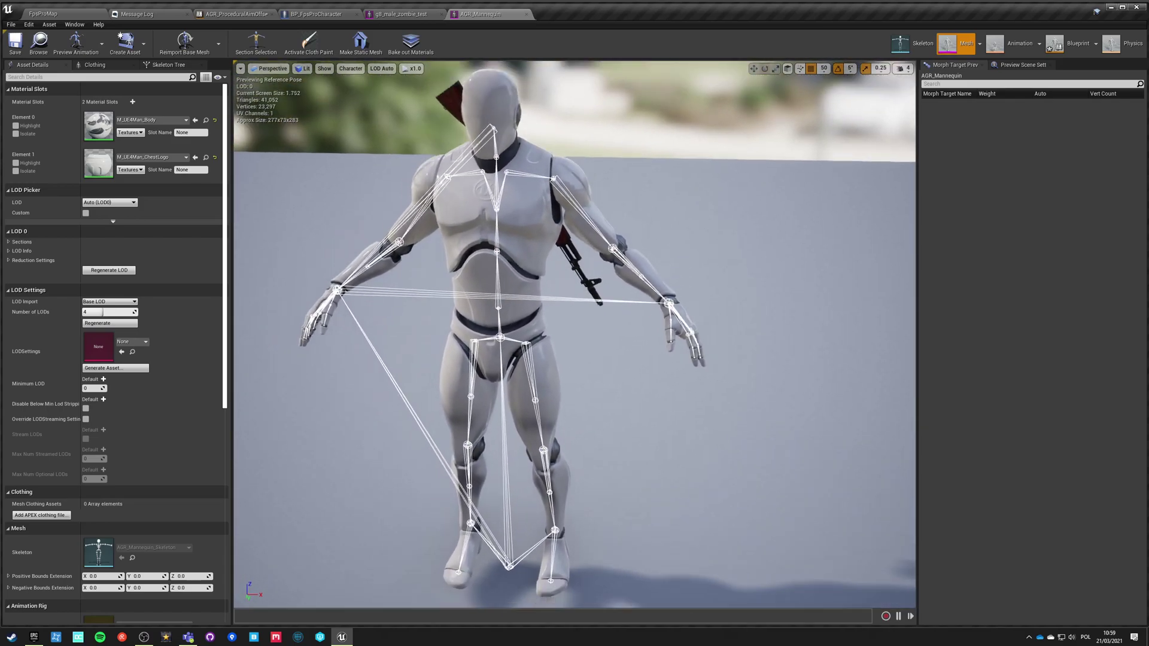
{"action": "scroll", "coordinate": [446, 526], "scroll_direction": "down", "scroll_amount": 4}
{"action": "scroll", "coordinate": [448, 529], "scroll_direction": "up", "scroll_amount": 1}
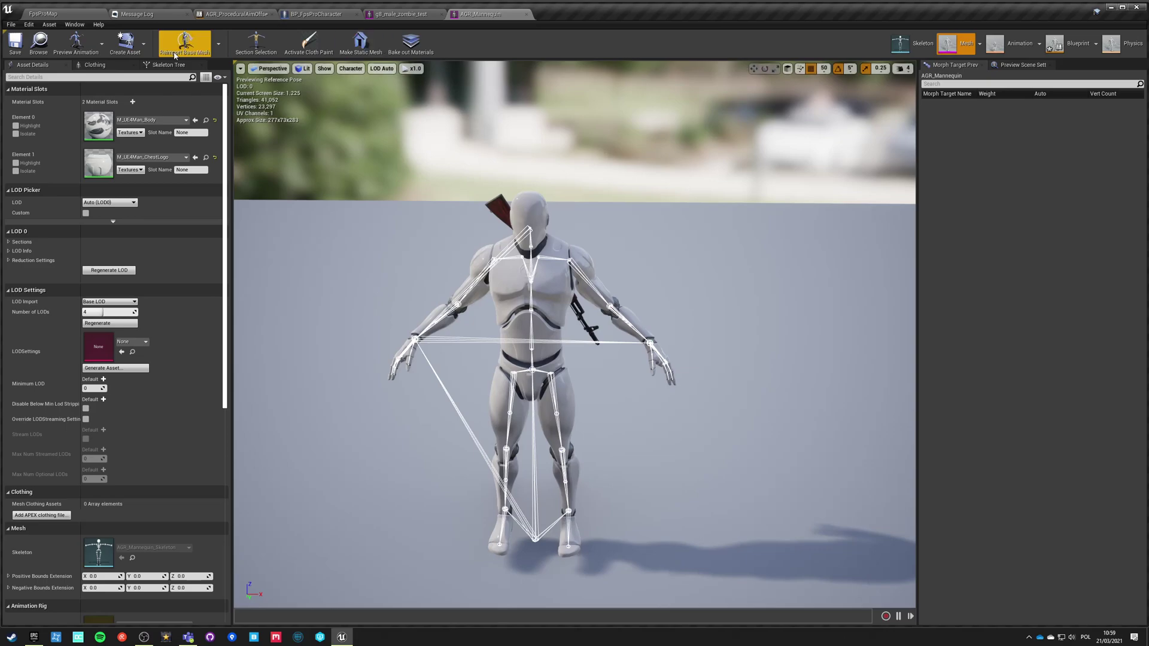
Set the skeletal mesh of BP_FpsProCharacter's Mesh component to AGR_Mannequin
{"action": "left_click", "coordinate": [396, 15]}
{"action": "left_click", "coordinate": [310, 14]}
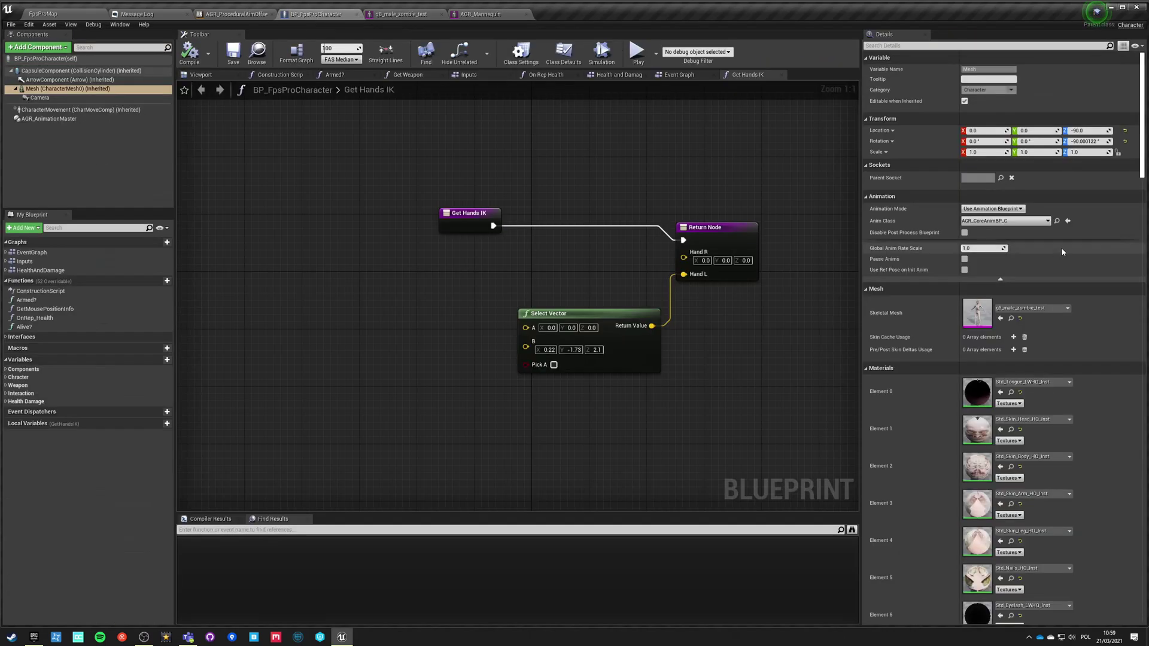
{"action": "left_click", "coordinate": [1027, 309]}
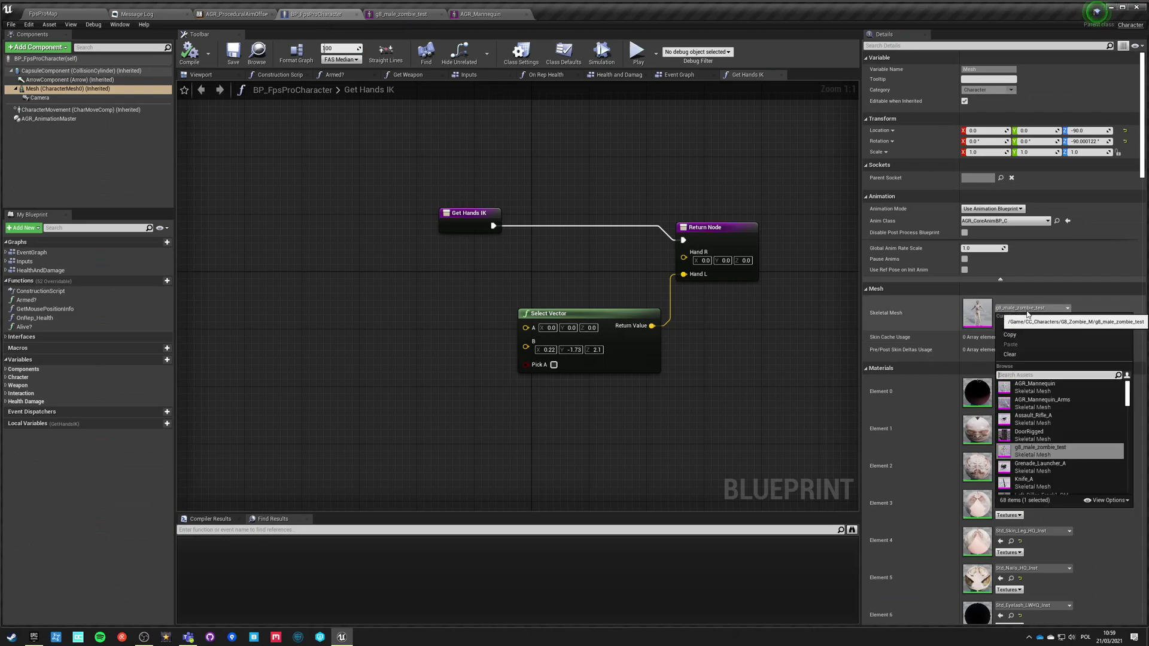
{"action": "left_click", "coordinate": [1035, 386]}
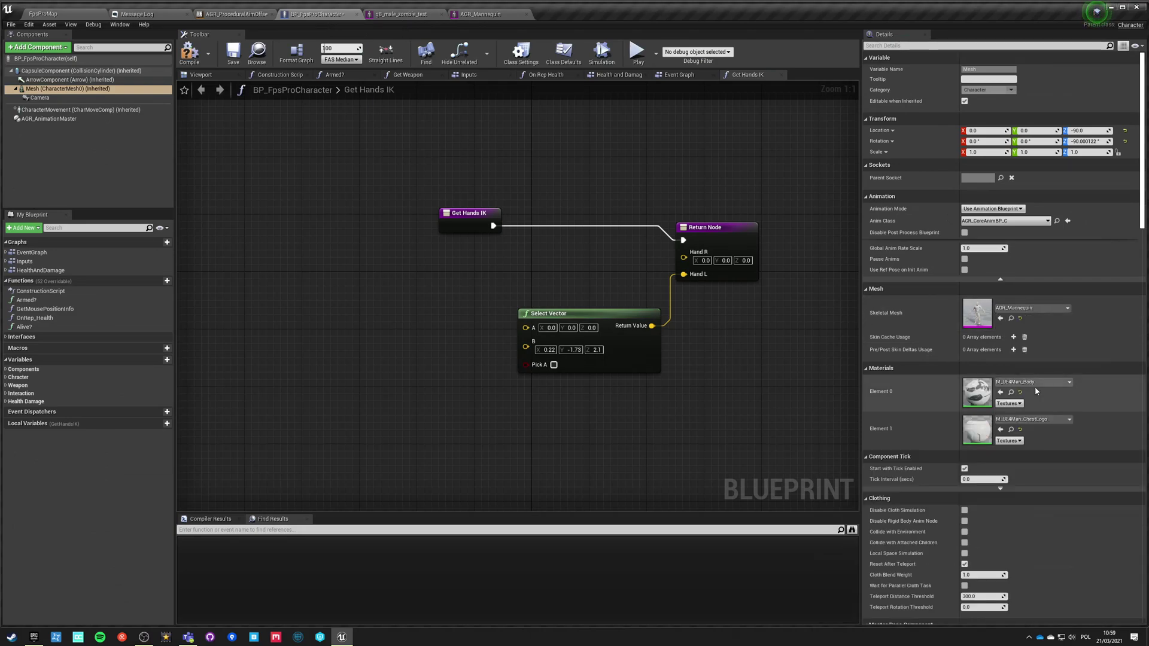
Compile BP_FpsProCharacter and playtest the mannequin in FpsProMap, picking up a rifle from the floor and equipping it
{"action": "left_click", "coordinate": [189, 53]}
{"action": "left_click", "coordinate": [83, 13]}
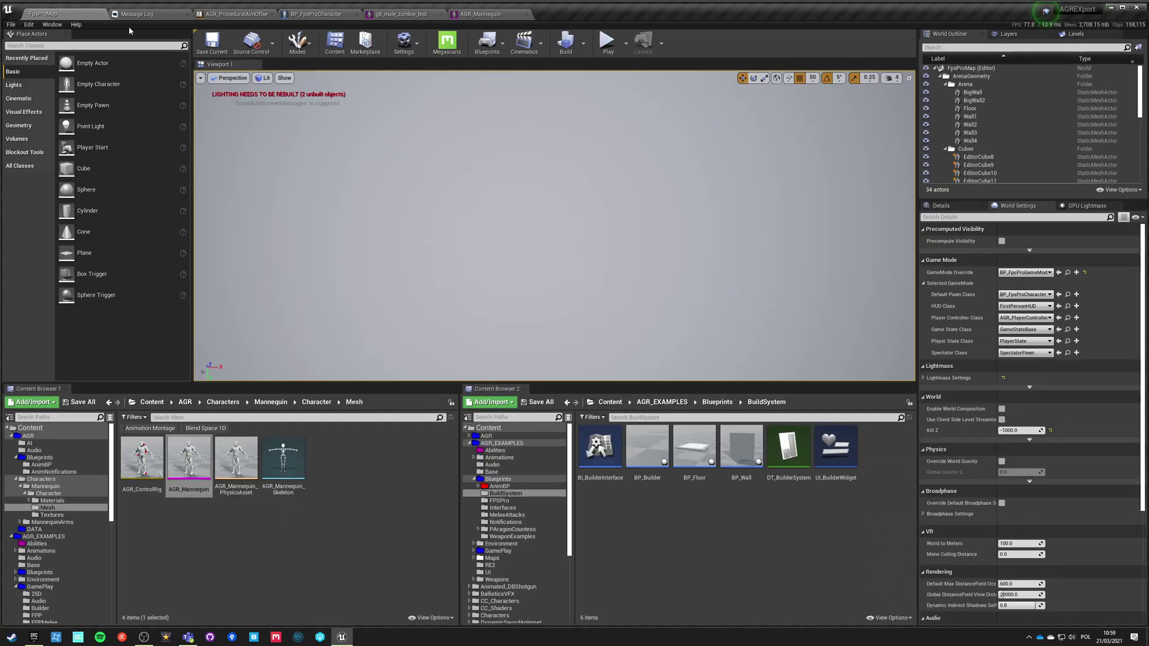
{"action": "left_click", "coordinate": [607, 43]}
{"action": "key", "text": "w"}
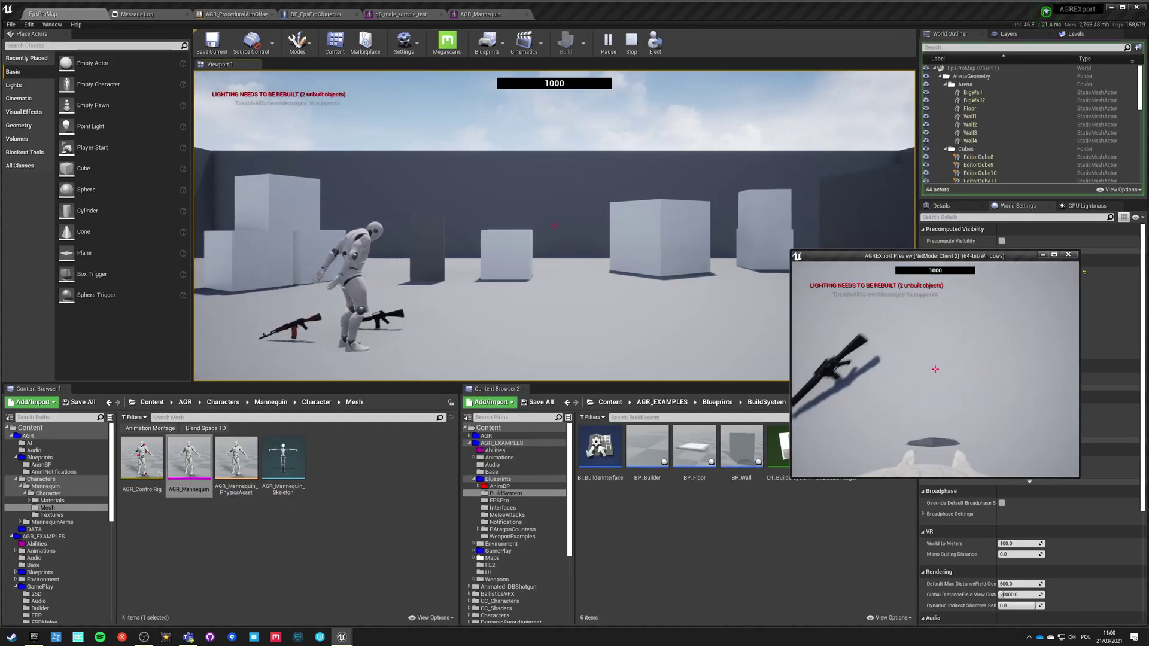
{"action": "key", "text": "w"}
{"action": "key", "text": "e"}
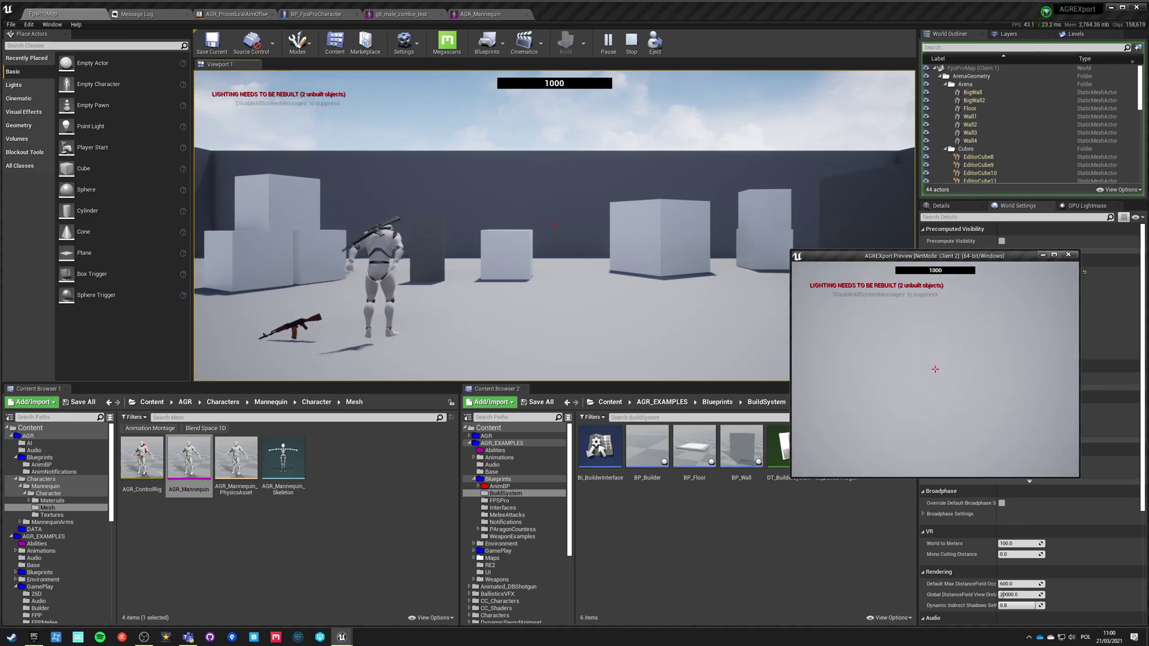
{"action": "key", "text": "1"}
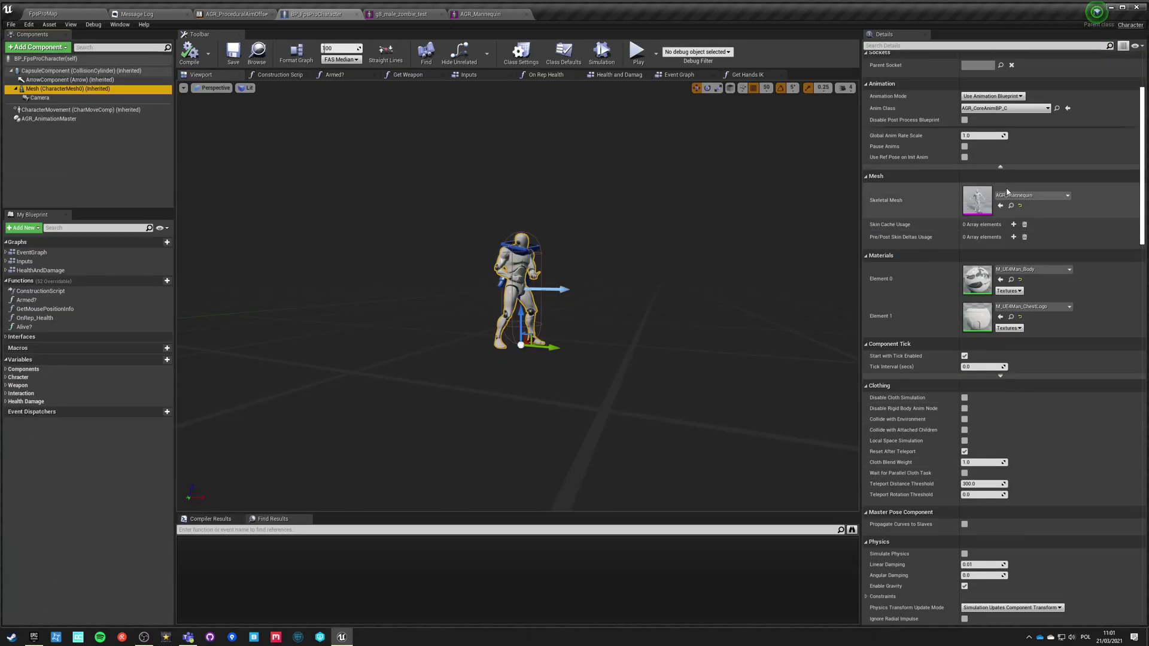
Set the character Mesh's skeletal mesh to g8_male_zombie_test and save BP_FpsProCharacter
{"action": "left_click", "coordinate": [1019, 196]}
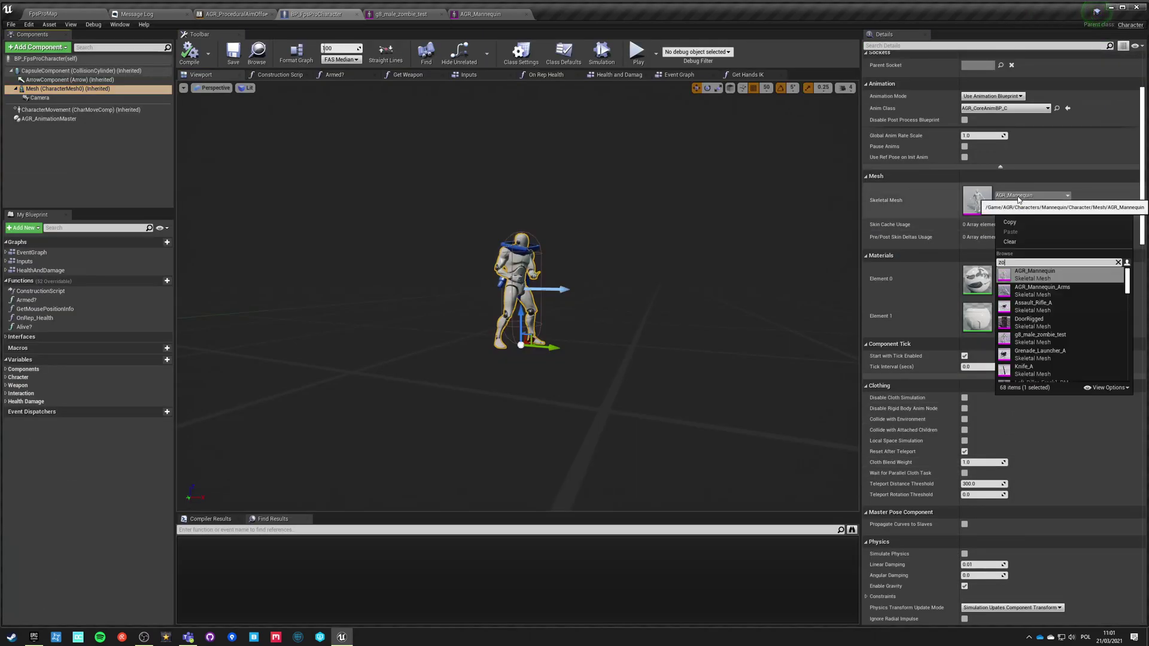
{"action": "left_click", "coordinate": [1046, 281]}
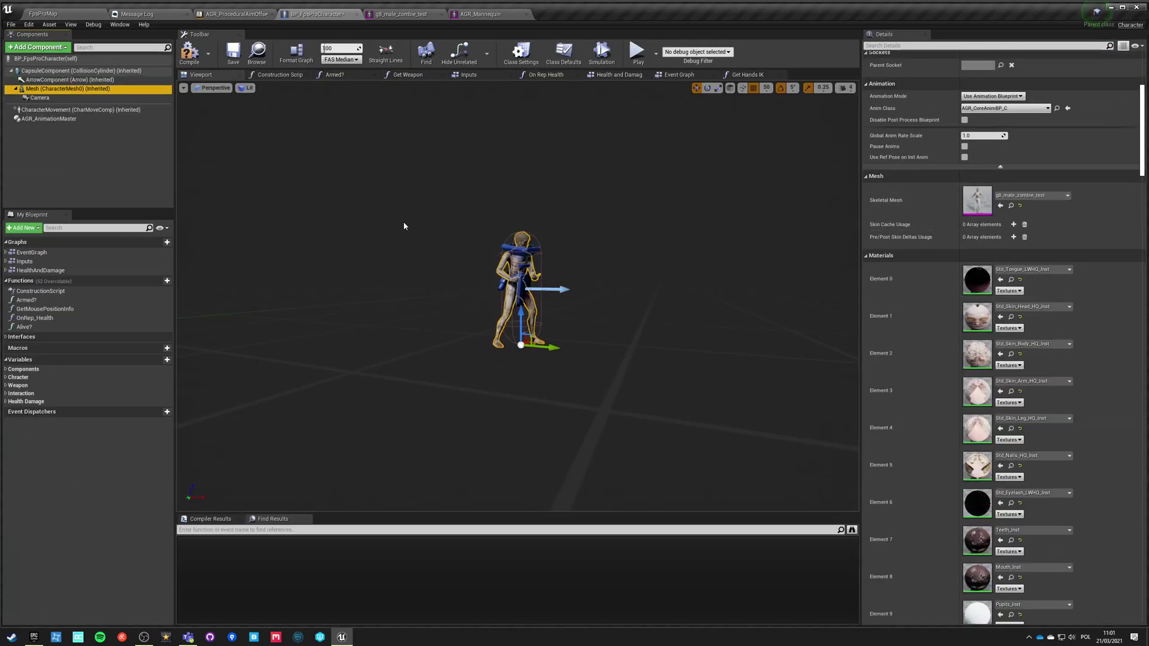
{"action": "left_click", "coordinate": [234, 57]}
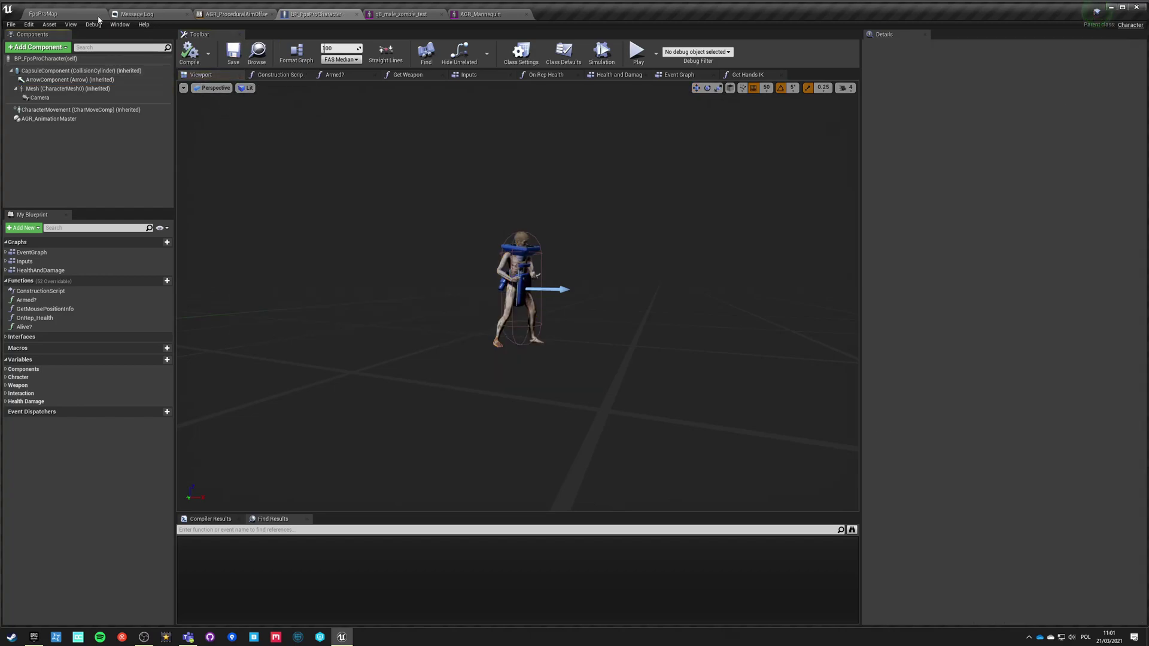
Playtest FpsProMap with the zombie mesh and walk the Client 2 character over to the rifles
{"action": "left_click", "coordinate": [43, 13]}
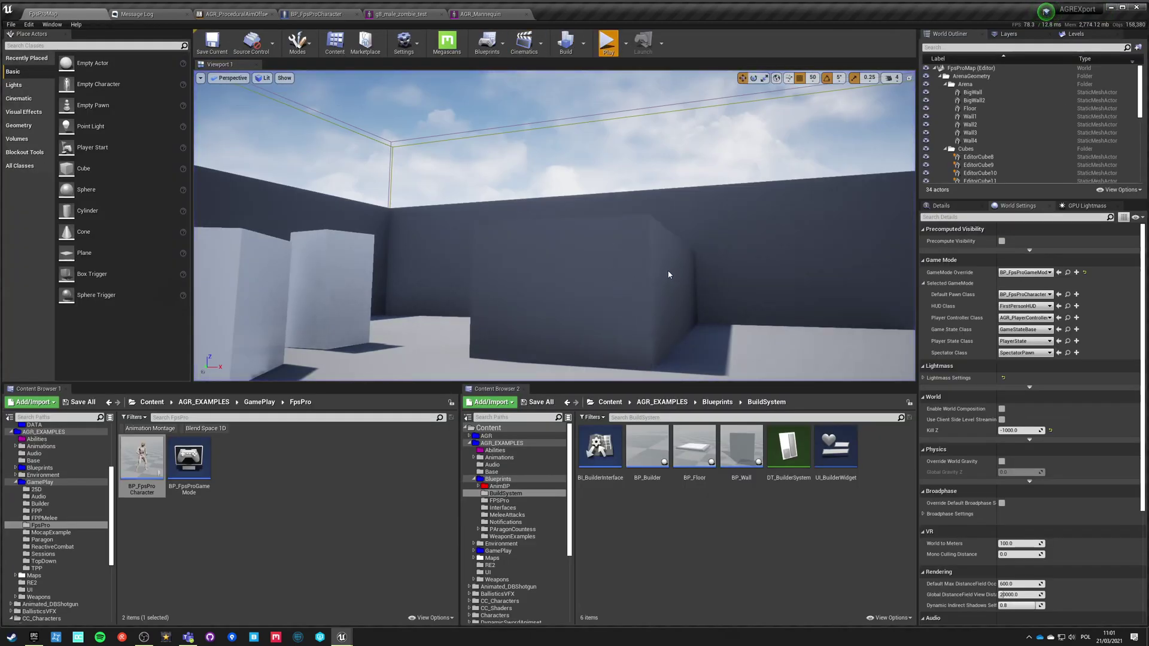
{"action": "key", "text": "alt+p"}
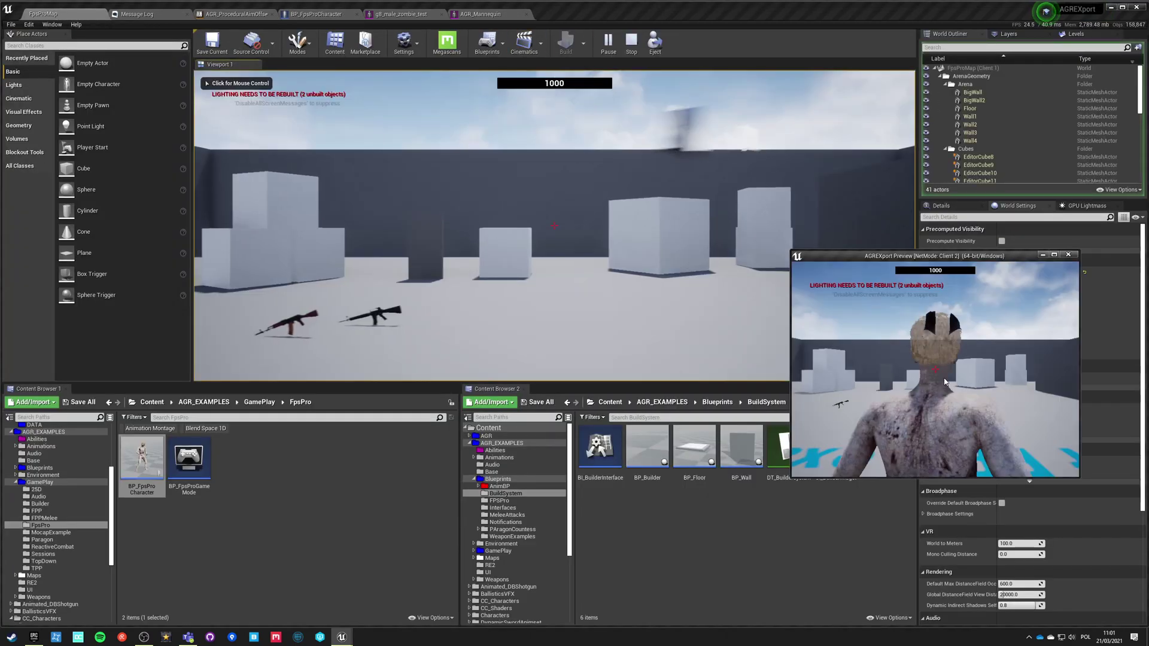
{"action": "left_click", "coordinate": [944, 379]}
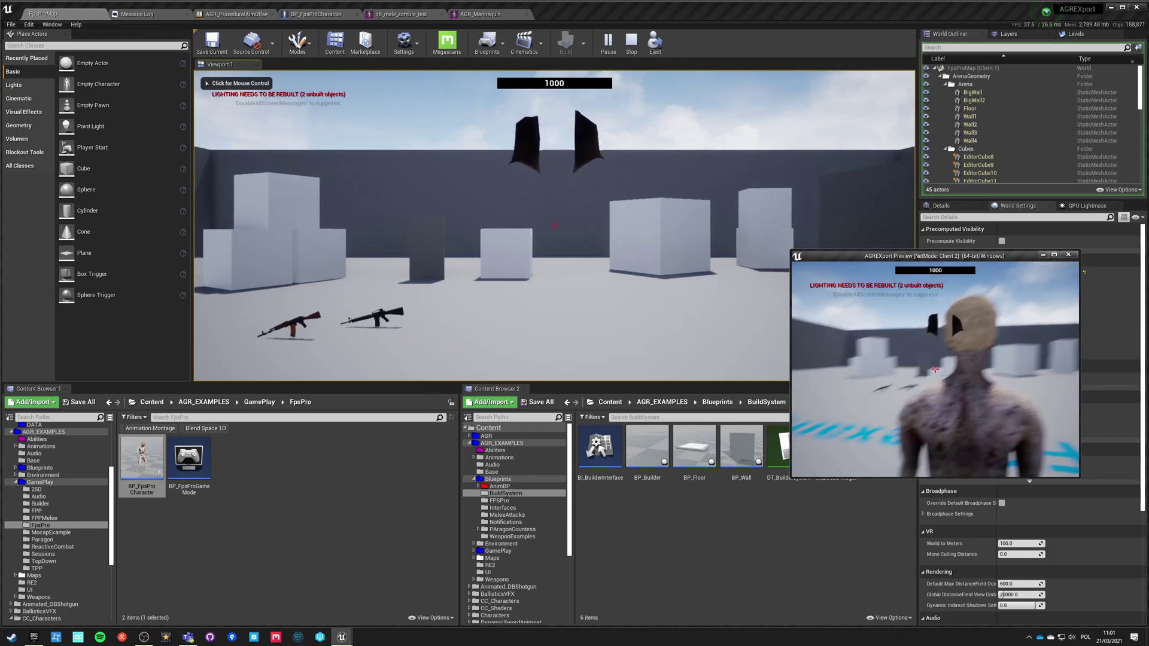
{"action": "key", "text": "w"}
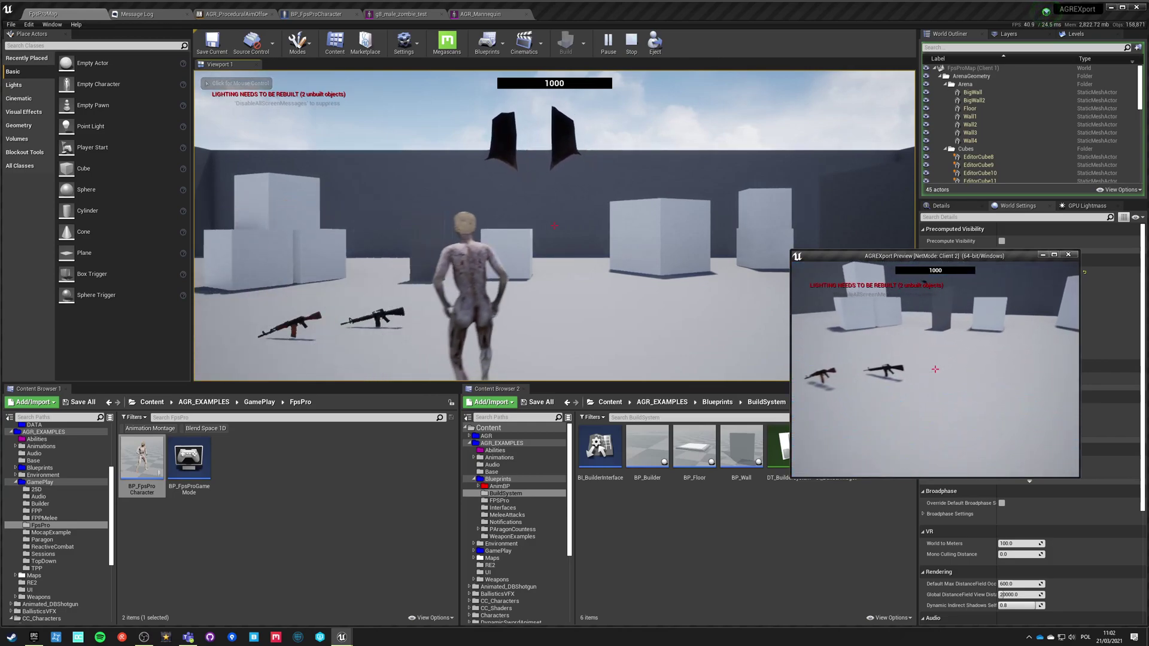
{"action": "key", "text": "w"}
{"action": "key", "text": "w"}
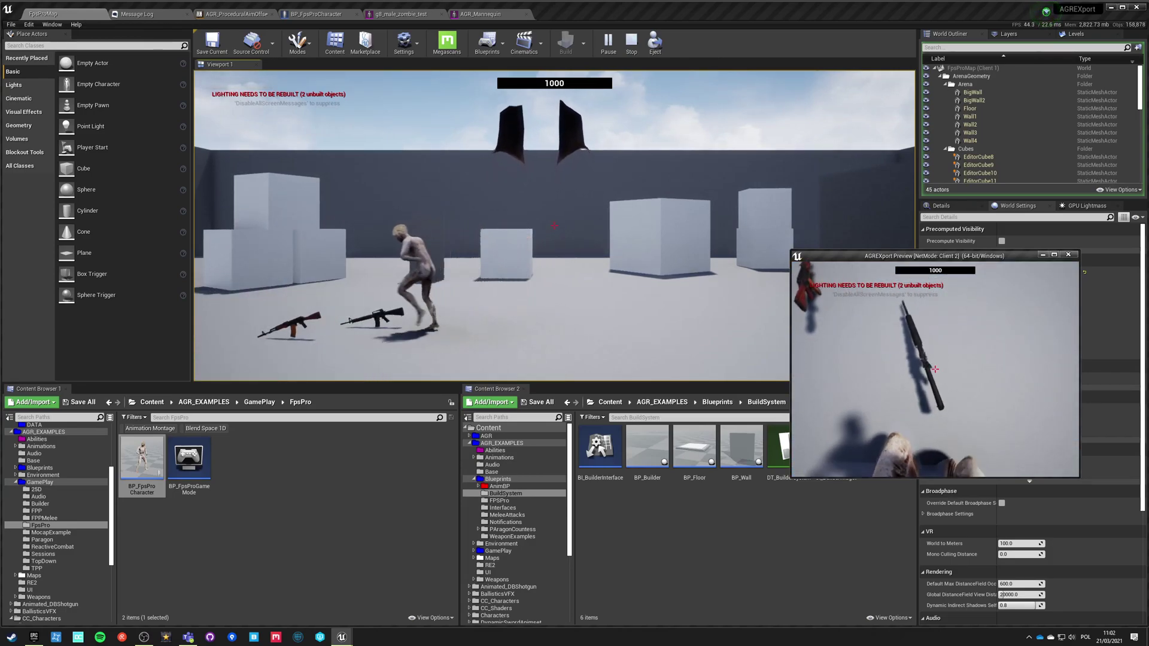
Pick up the rifle, equip it, check the zombie's upward and forward aim, and end the play session
{"action": "key", "text": "e"}
{"action": "key", "text": "a"}
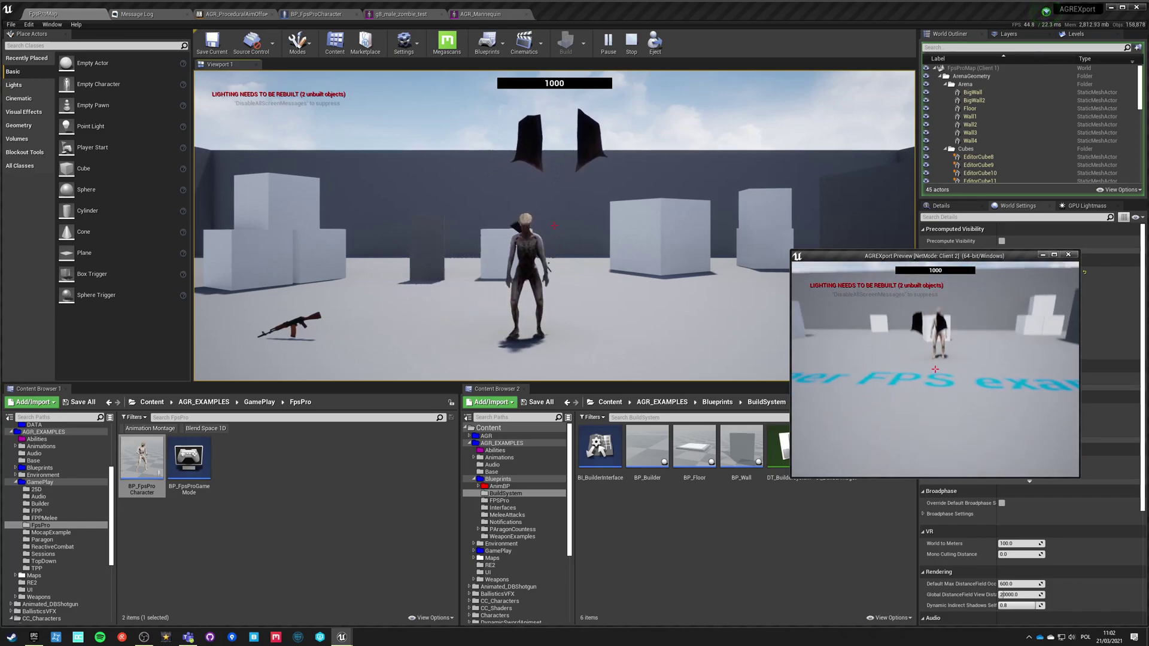
{"action": "key", "text": "1"}
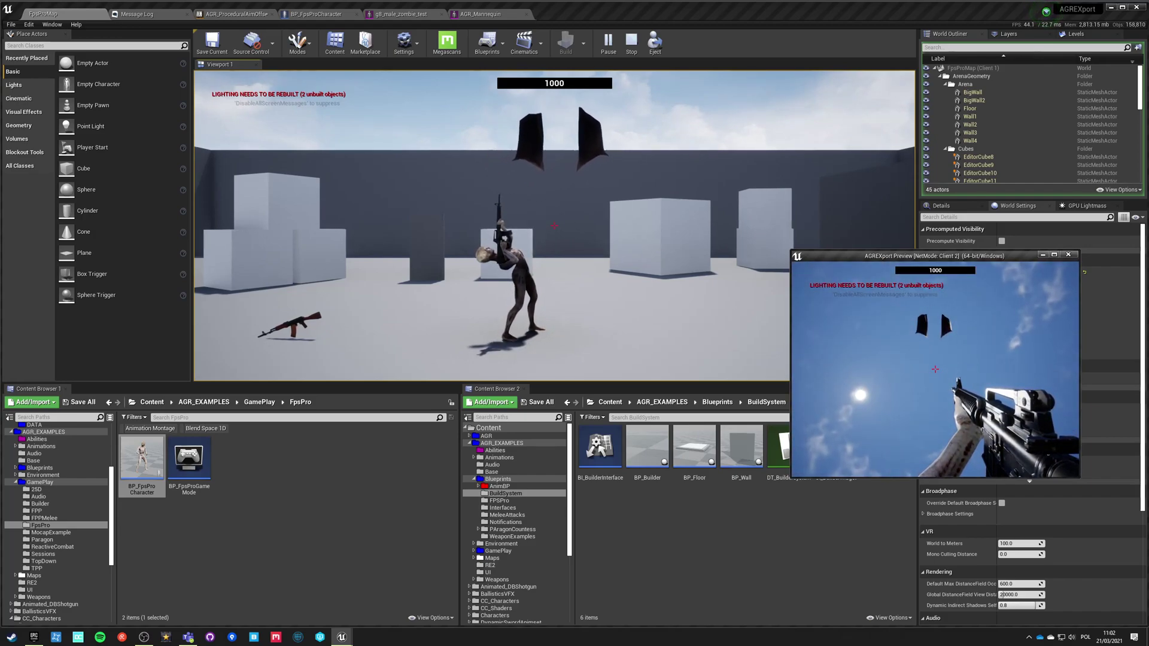
{"action": "key", "text": "r"}
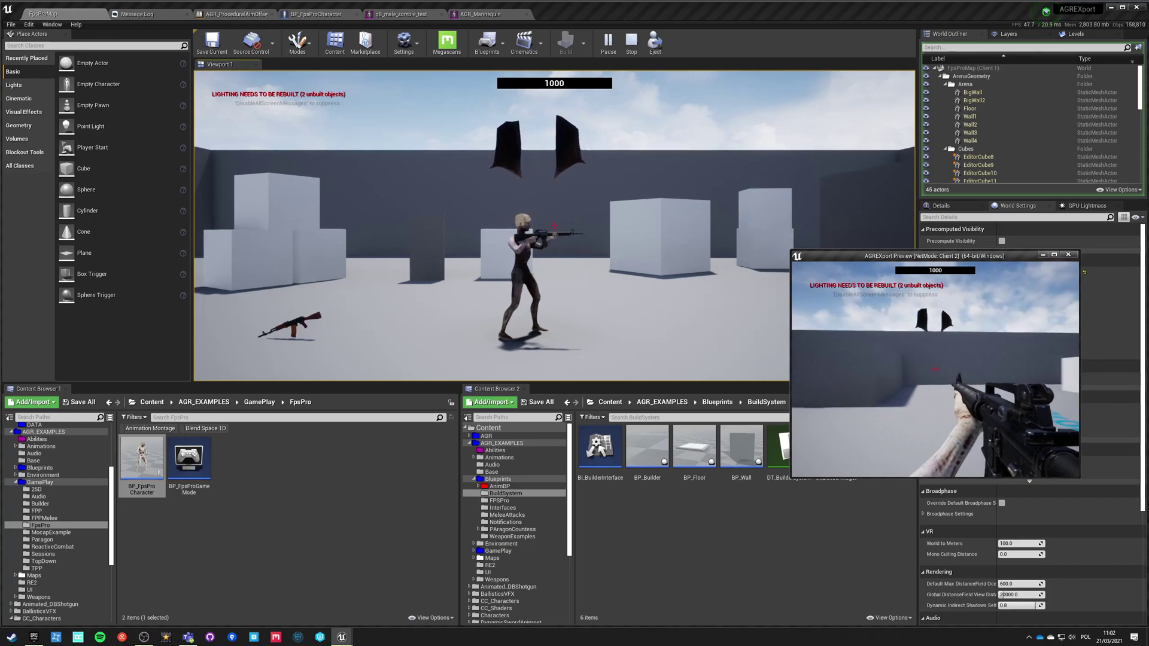
{"action": "key", "text": "Escape"}
Inspect the Transform (Modify) Bone chains near the Aim groups in AGR_ProceduralAimOffset_AnimBP, and compile and save the blueprint
{"action": "left_click", "coordinate": [244, 13]}
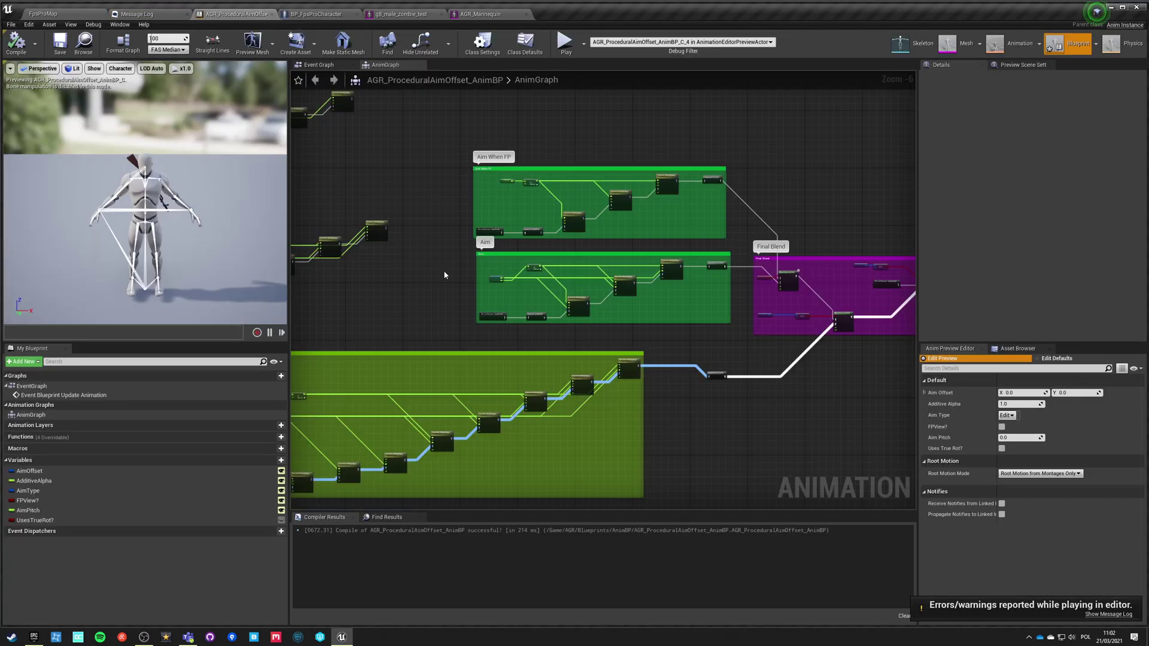
{"action": "right_click_drag", "start_coordinate": [429, 288], "coordinate": [684, 293]}
{"action": "scroll", "coordinate": [530, 264], "scroll_direction": "up", "scroll_amount": 4}
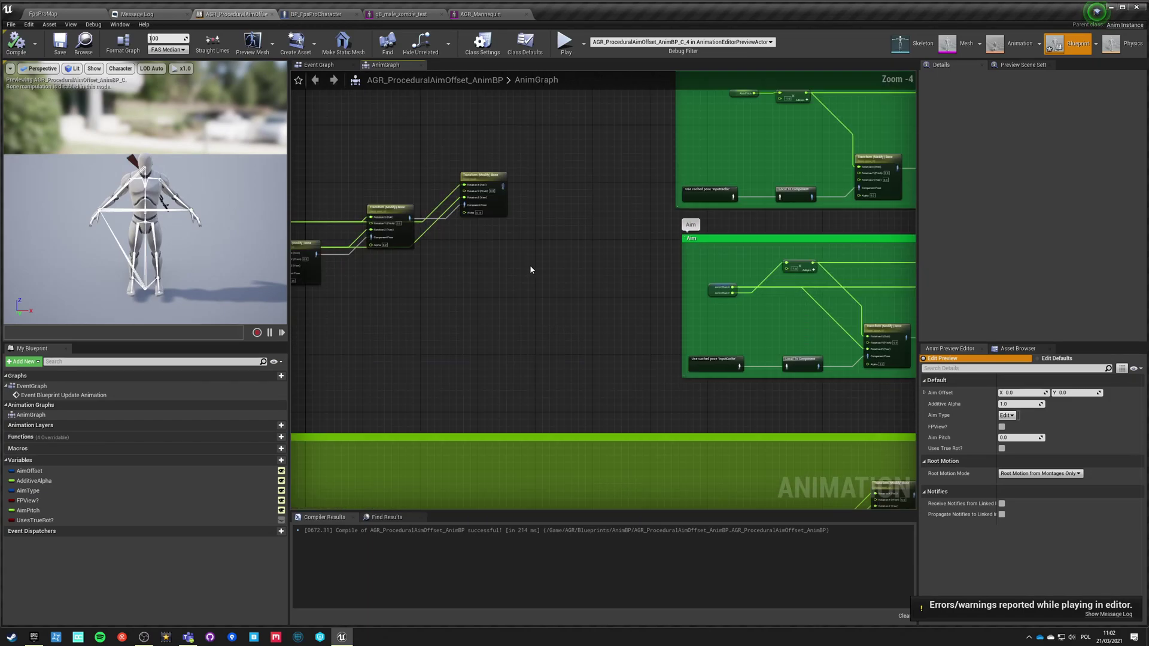
{"action": "left_click_drag", "start_coordinate": [1027, 360], "coordinate": [592, 259]}
{"action": "right_click_drag", "start_coordinate": [468, 110], "coordinate": [652, 359]}
{"action": "left_click_drag", "start_coordinate": [765, 251], "coordinate": [505, 106]}
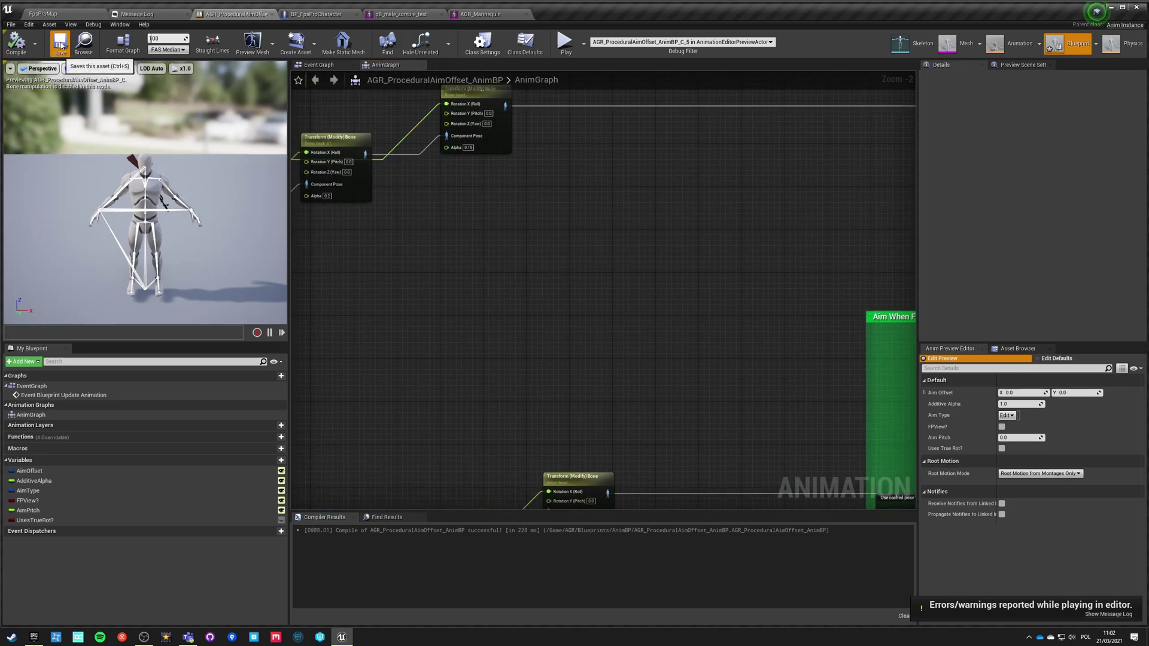
Playtest the zombie again with the rifle equipped, check its aim towards the sky and the floor, and end the session
{"action": "left_click", "coordinate": [43, 13]}
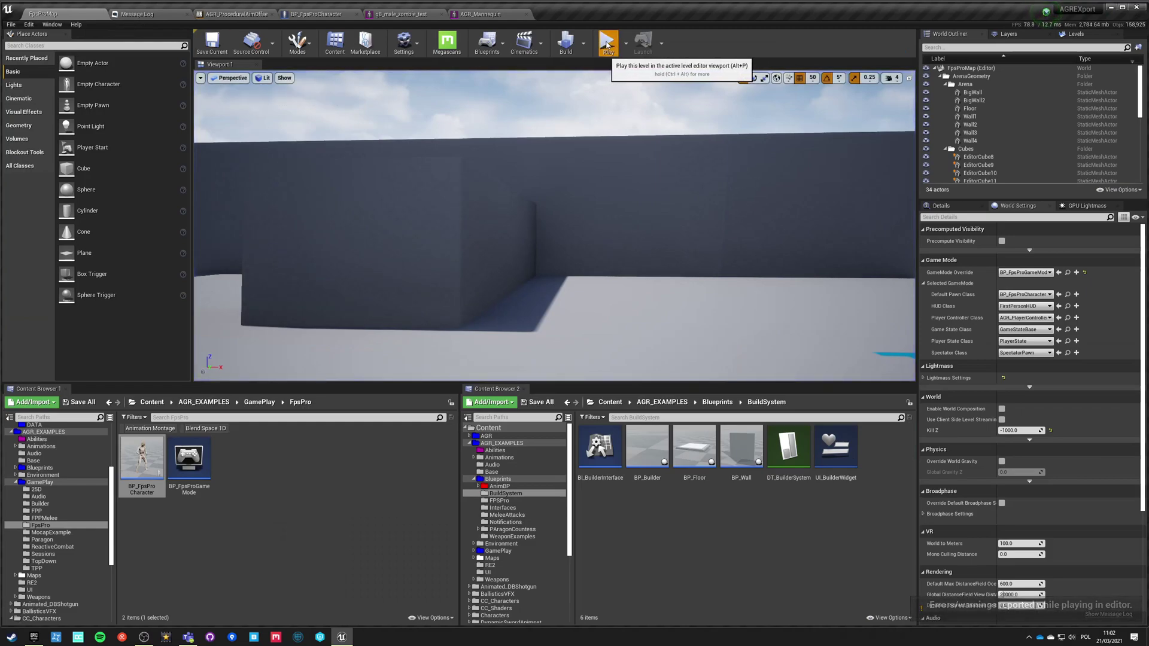
{"action": "left_click", "coordinate": [607, 43]}
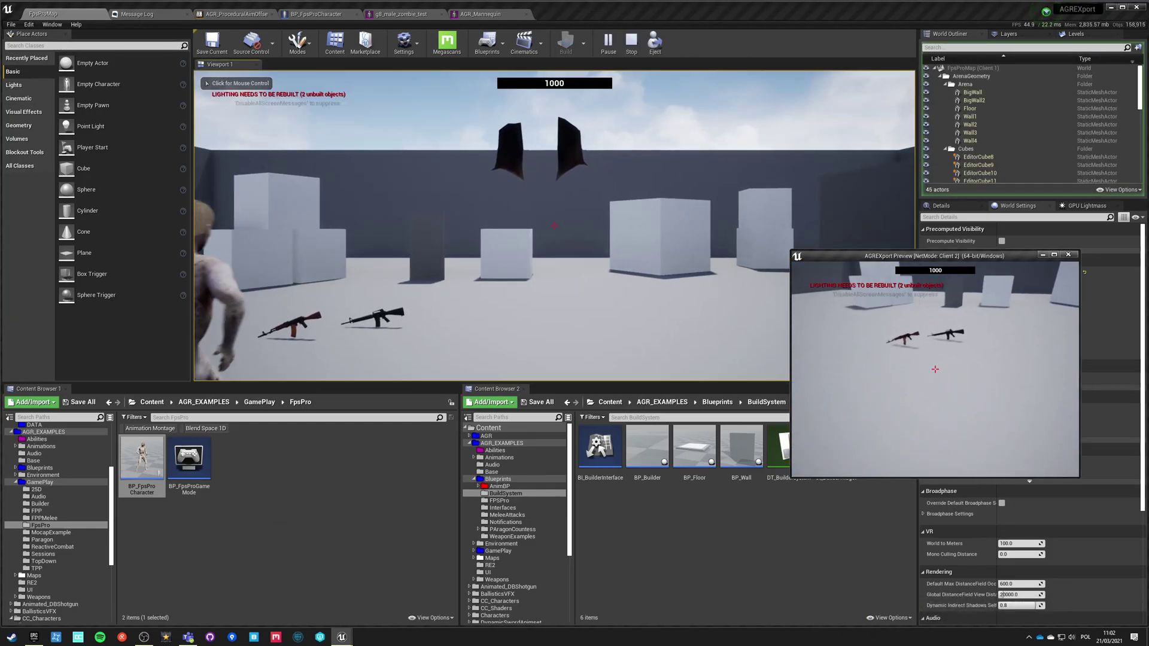
{"action": "key", "text": "w"}
{"action": "key", "text": "e"}
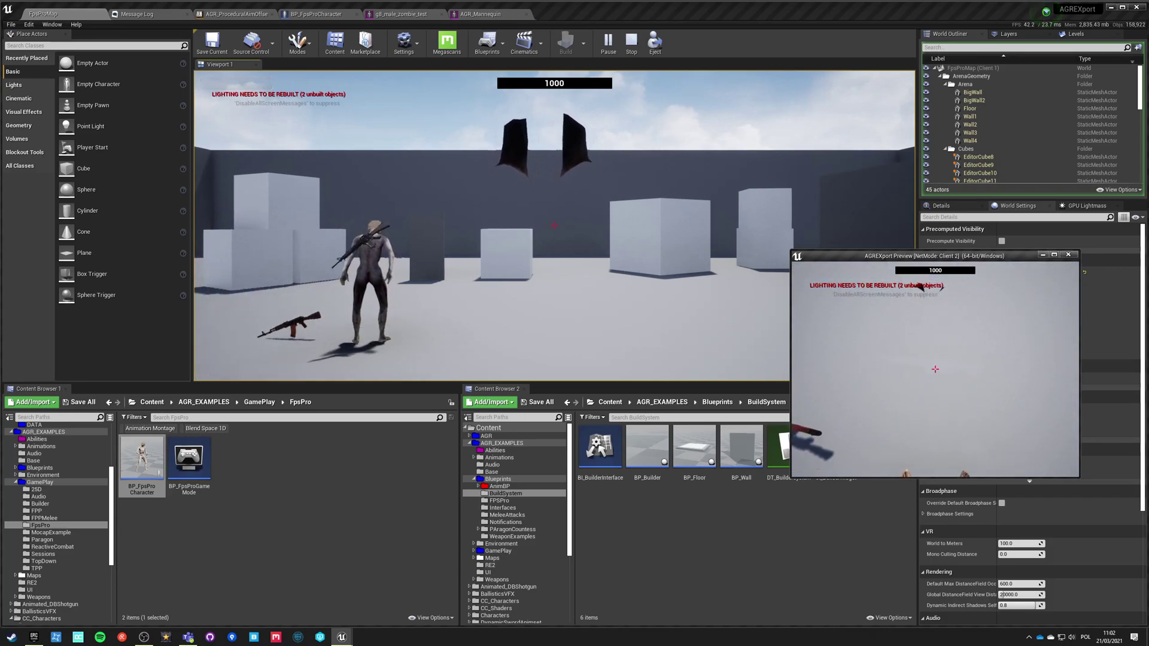
{"action": "key", "text": "w"}
{"action": "key", "text": "1"}
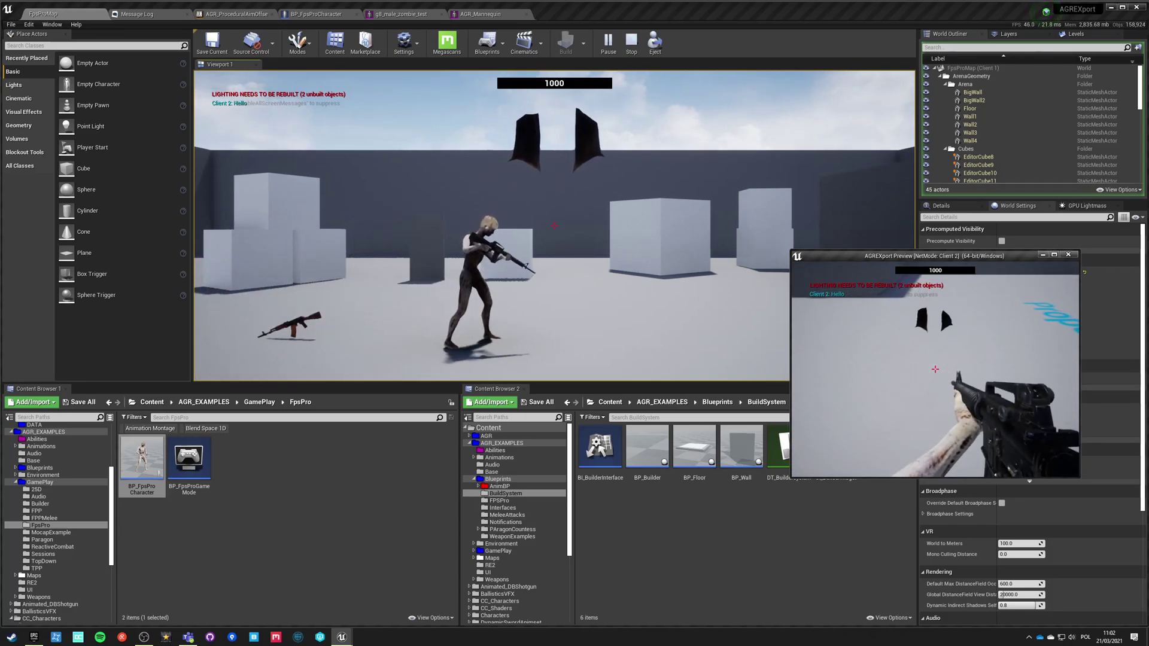
{"action": "mouse_move", "coordinate": [936, 335]}
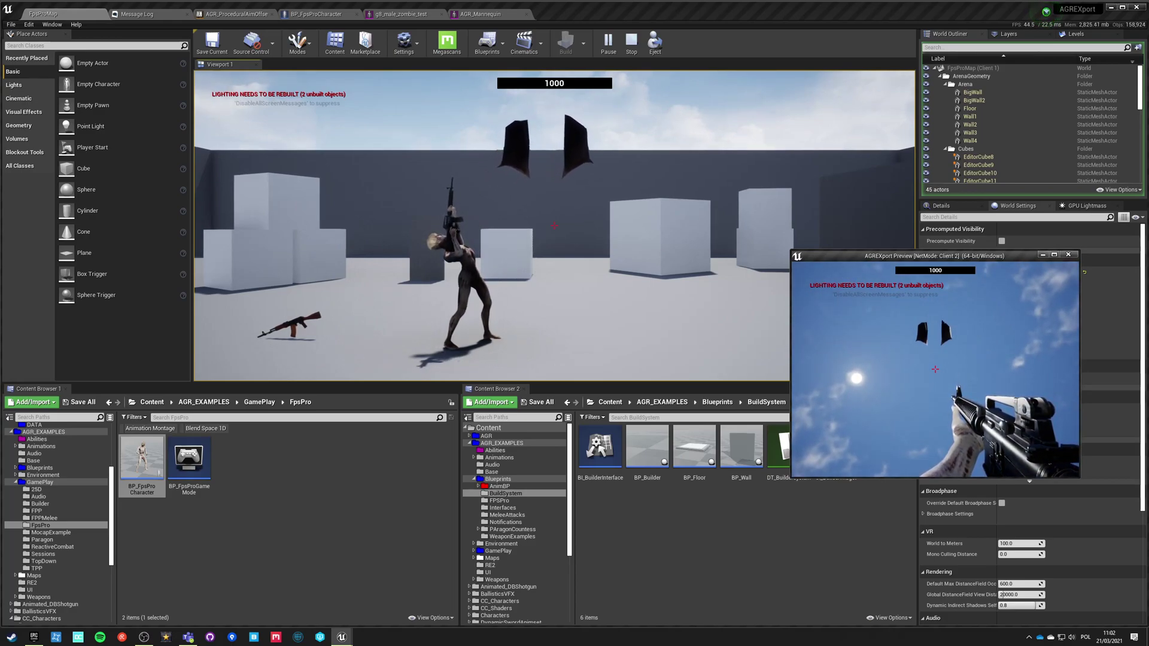
{"action": "mouse_move", "coordinate": [935, 369]}
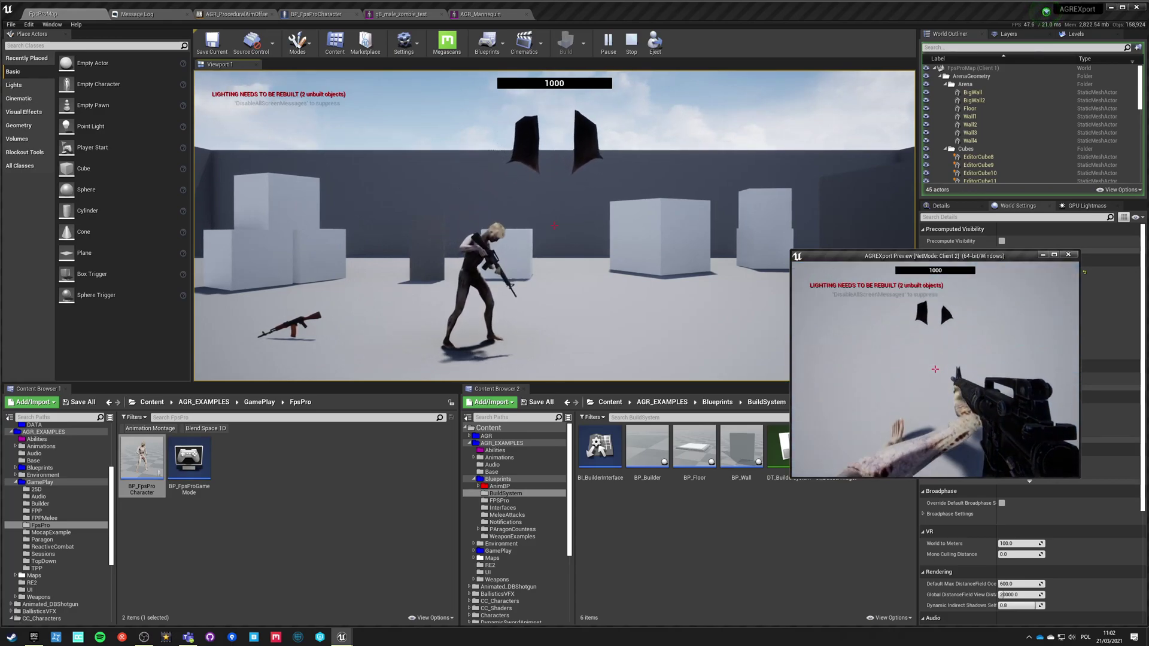
{"action": "key", "text": "Escape"}
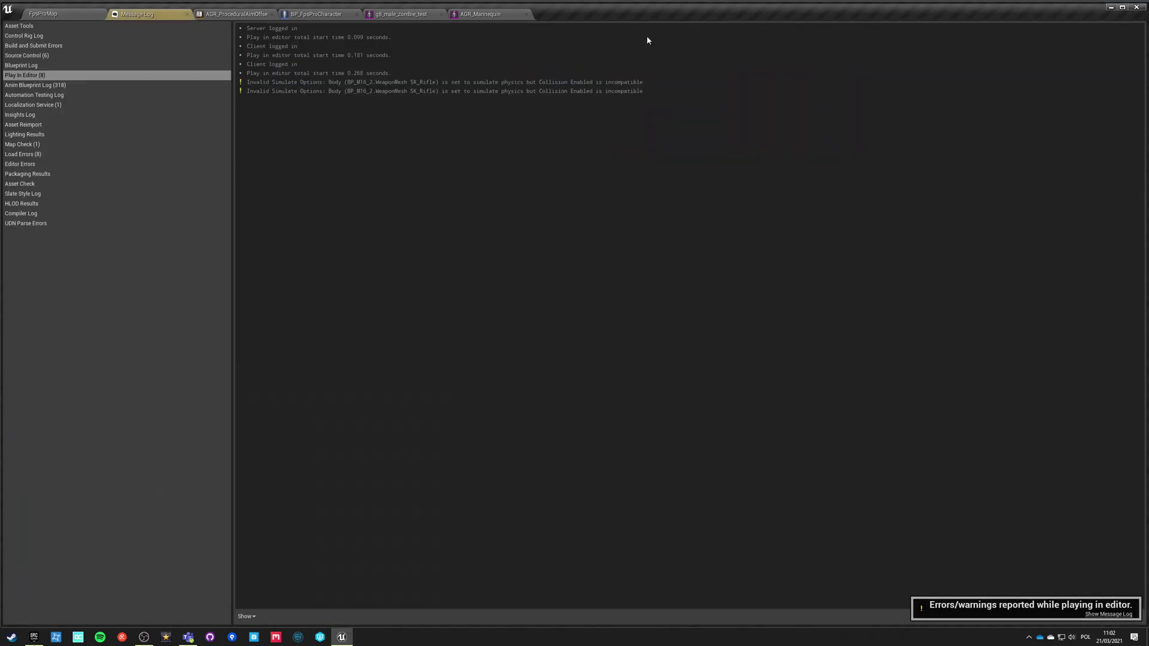
Launch FpsProMap for two clients in separate preview windows arranged side by side
{"action": "left_click", "coordinate": [79, 14]}
{"action": "left_click", "coordinate": [625, 43]}
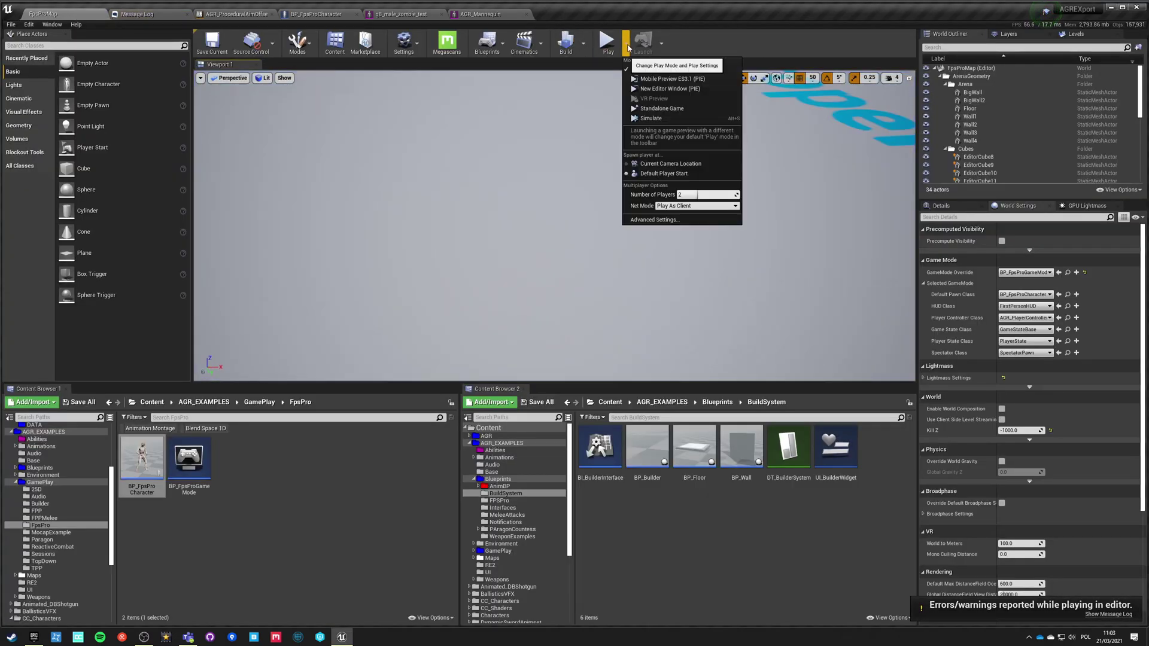
{"action": "left_click", "coordinate": [694, 206]}
{"action": "left_click", "coordinate": [687, 218]}
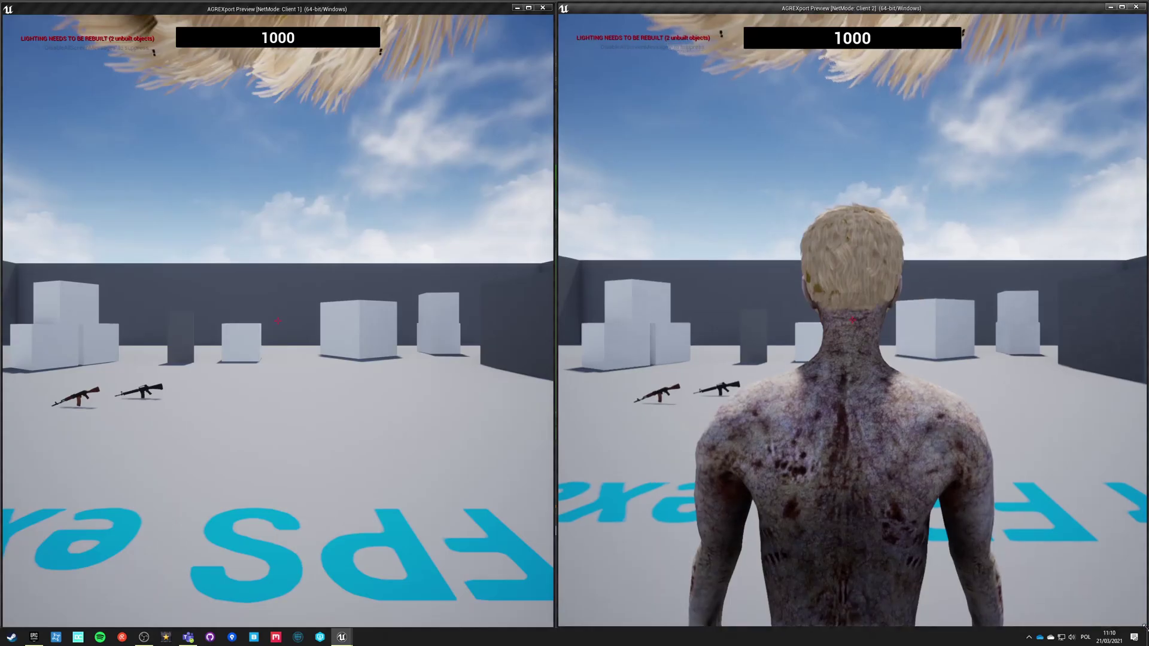
{"action": "left_click_drag", "start_coordinate": [1144, 627], "coordinate": [1145, 625]}
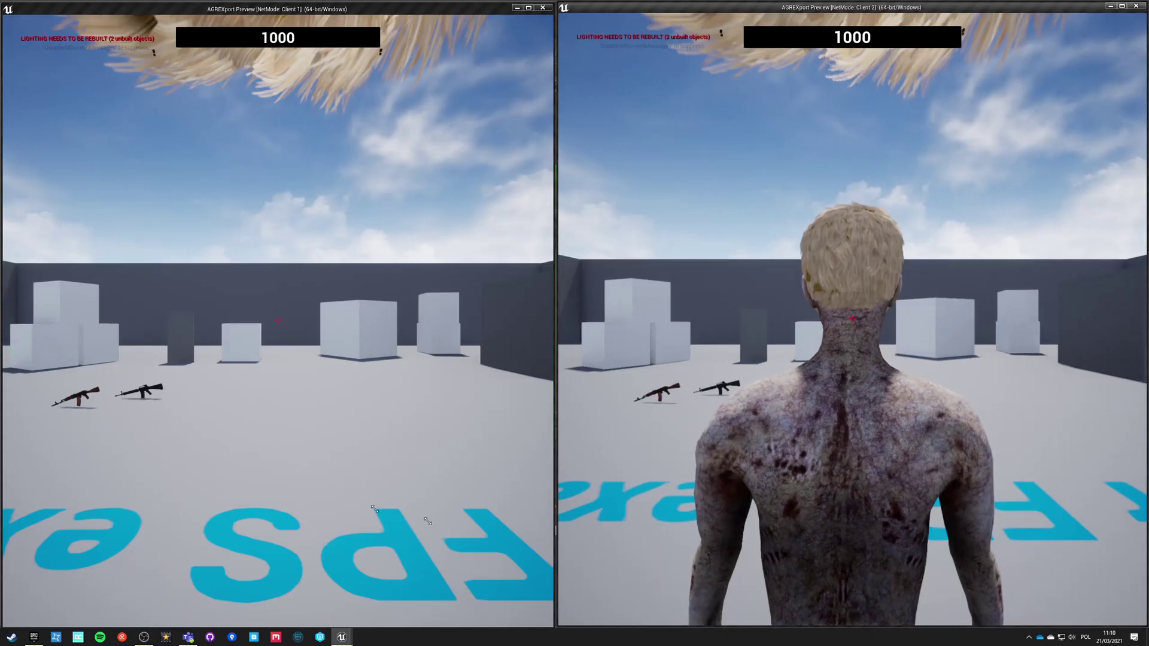
Run the Client 1 zombie to the rifle, pick it up and equip it to check its pose from both clients
{"action": "left_click", "coordinate": [274, 333]}
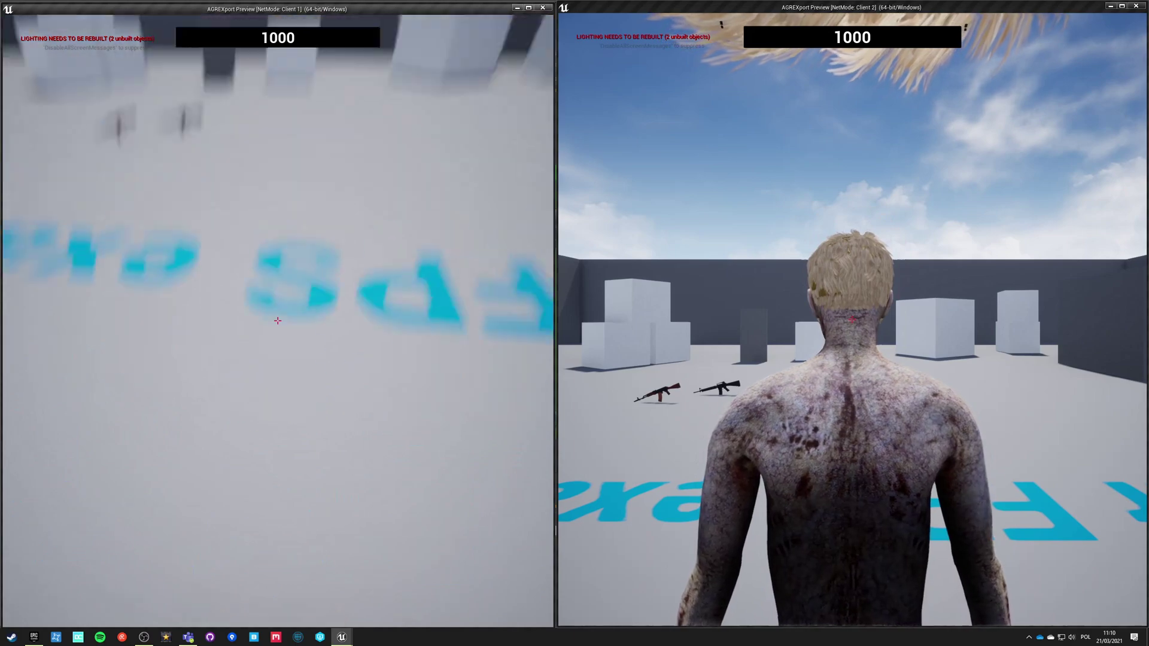
{"action": "key", "text": "w"}
{"action": "key", "text": "w"}
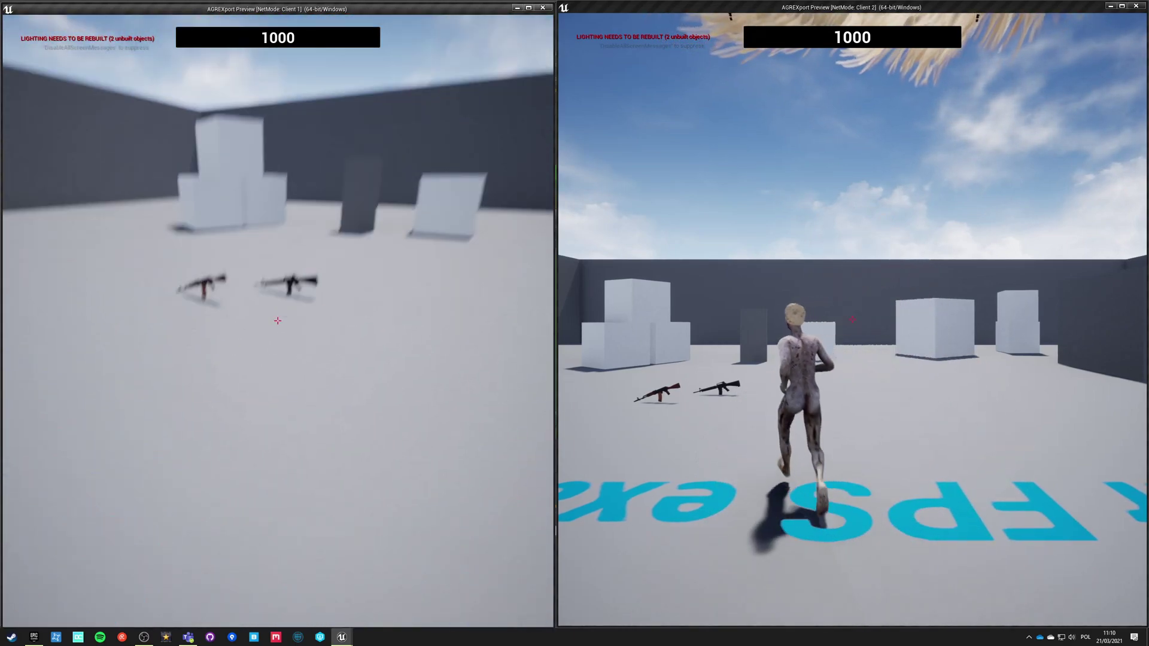
{"action": "key", "text": "e"}
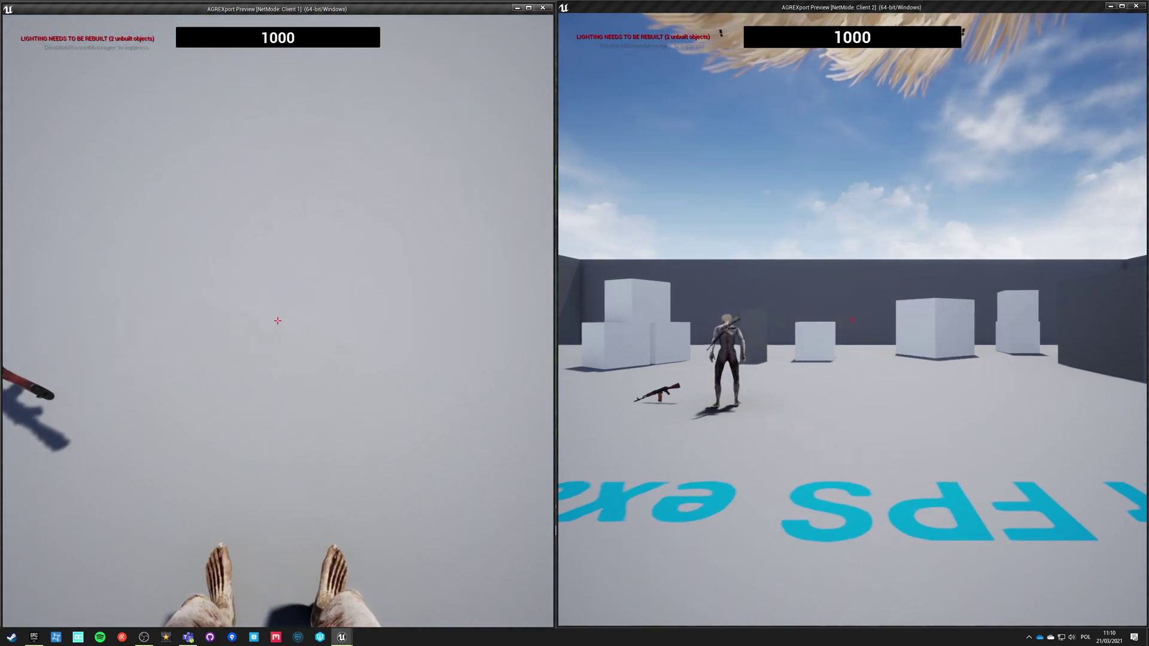
{"action": "key", "text": "w"}
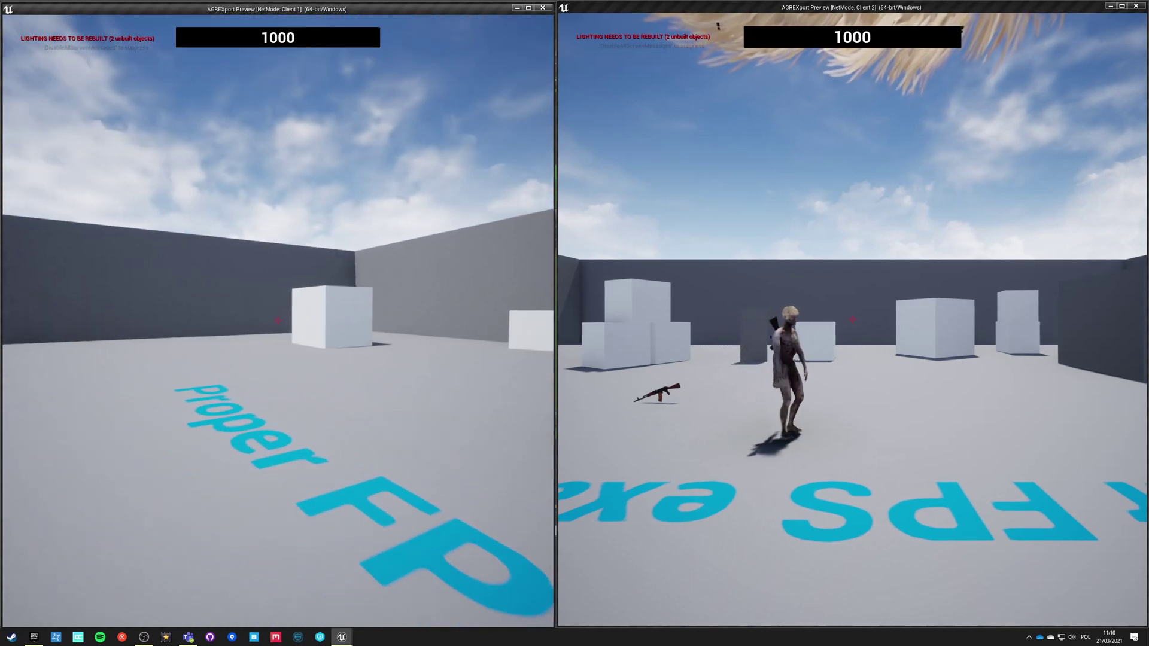
{"action": "key", "text": "1"}
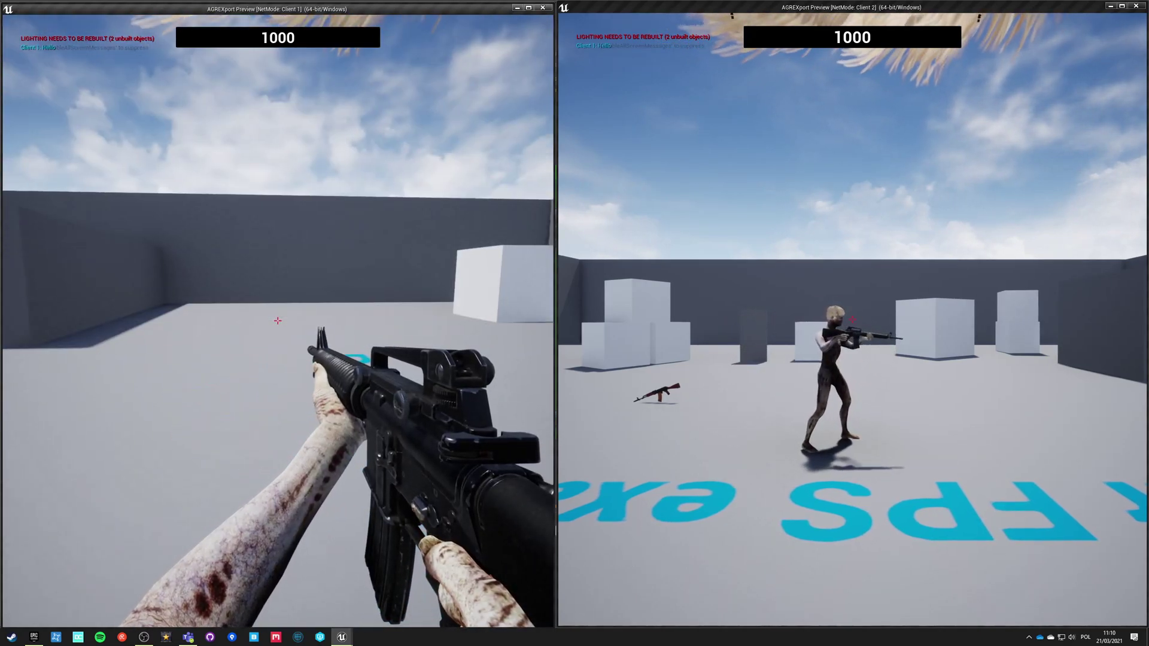
{"action": "key", "text": "r"}
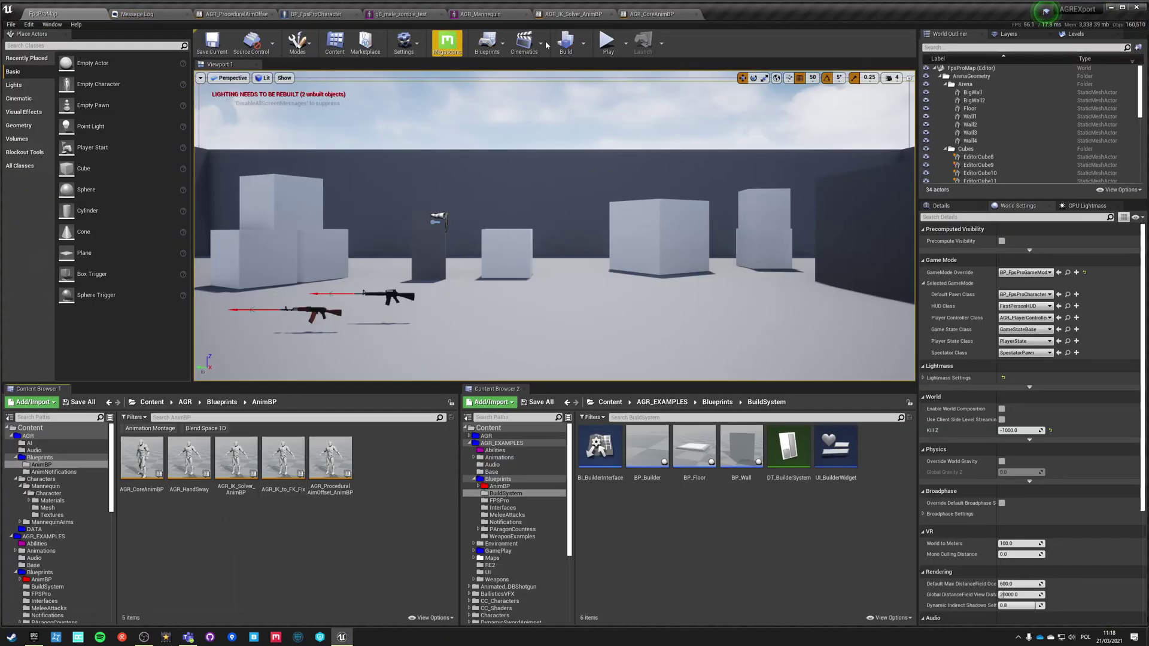
Examine the IK solver's Linked Anim Graph in AGR_CoreAnimBP and the aim-tag Select Float feeding the HandR and HandL Two Bone IK alphas in AGR_IK_Solver_AnimBP
{"action": "left_click", "coordinate": [653, 14]}
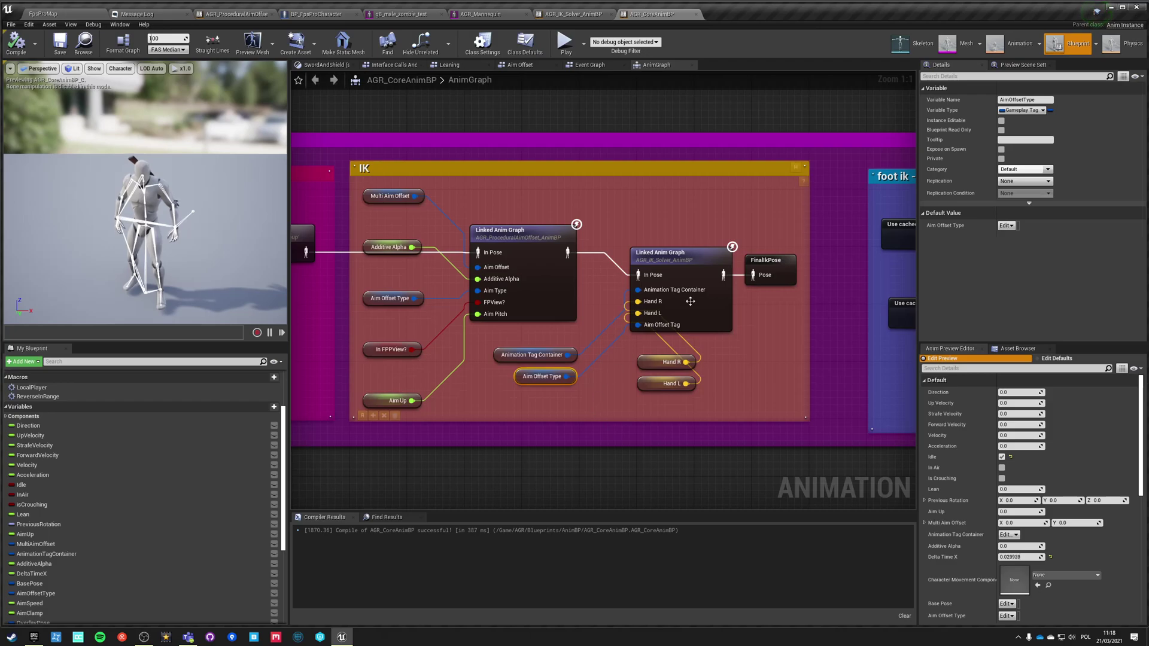
{"action": "left_click", "coordinate": [676, 266]}
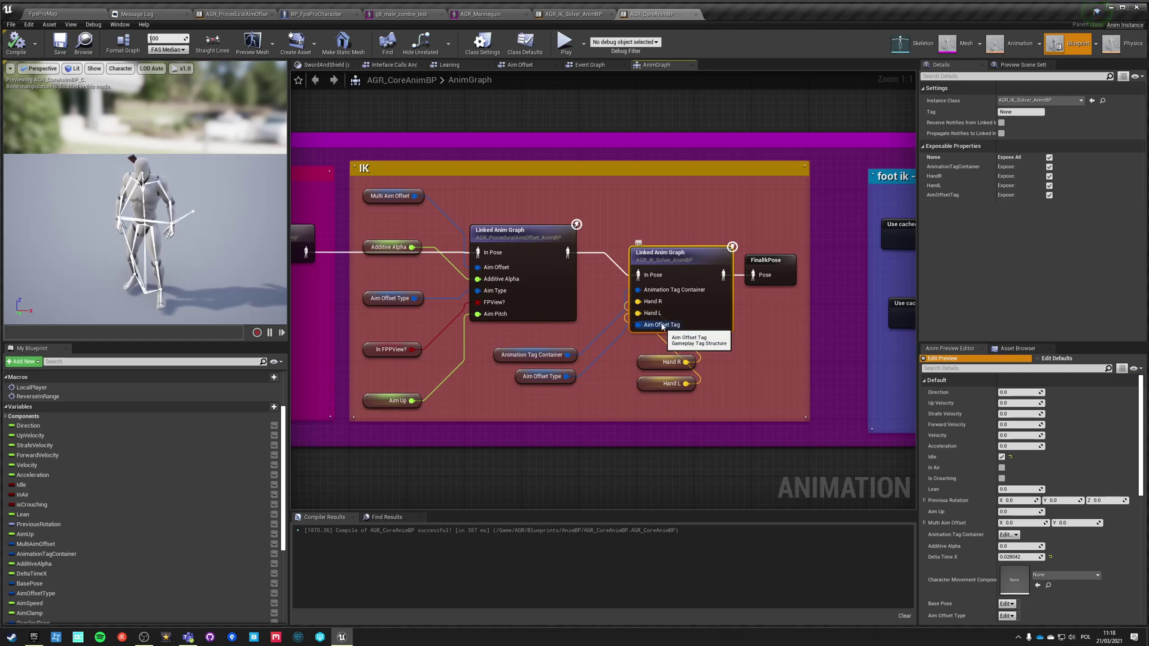
{"action": "left_click", "coordinate": [573, 14]}
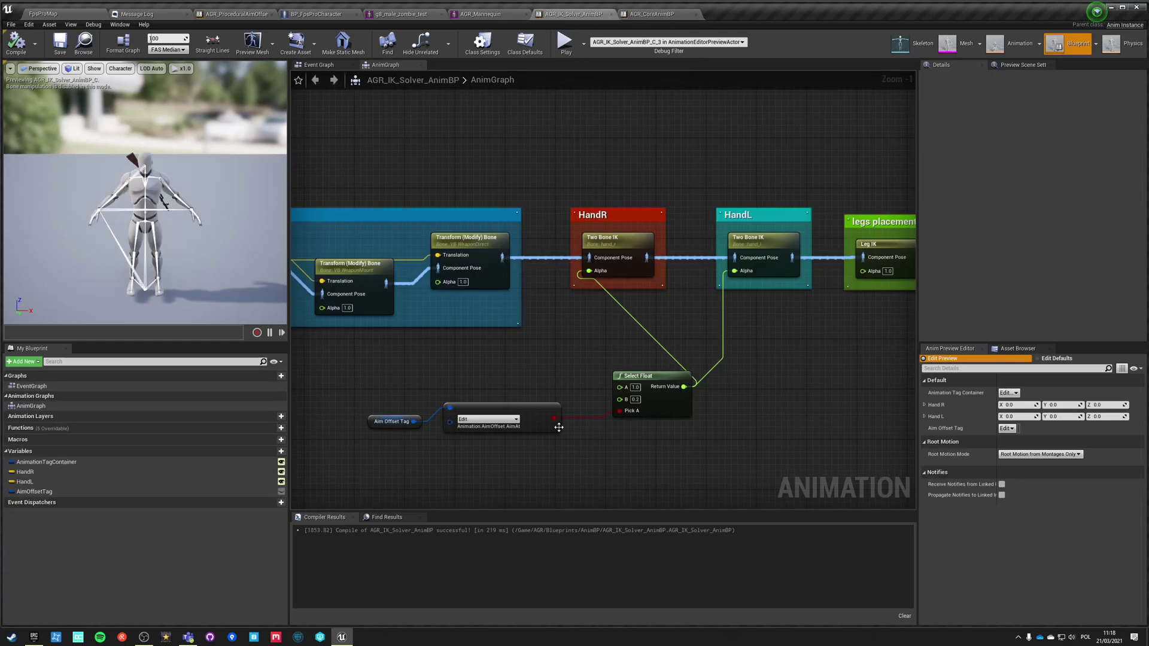
{"action": "scroll", "coordinate": [619, 469], "scroll_direction": "up", "scroll_amount": 1}
{"action": "left_click_drag", "start_coordinate": [595, 339], "coordinate": [719, 425]}
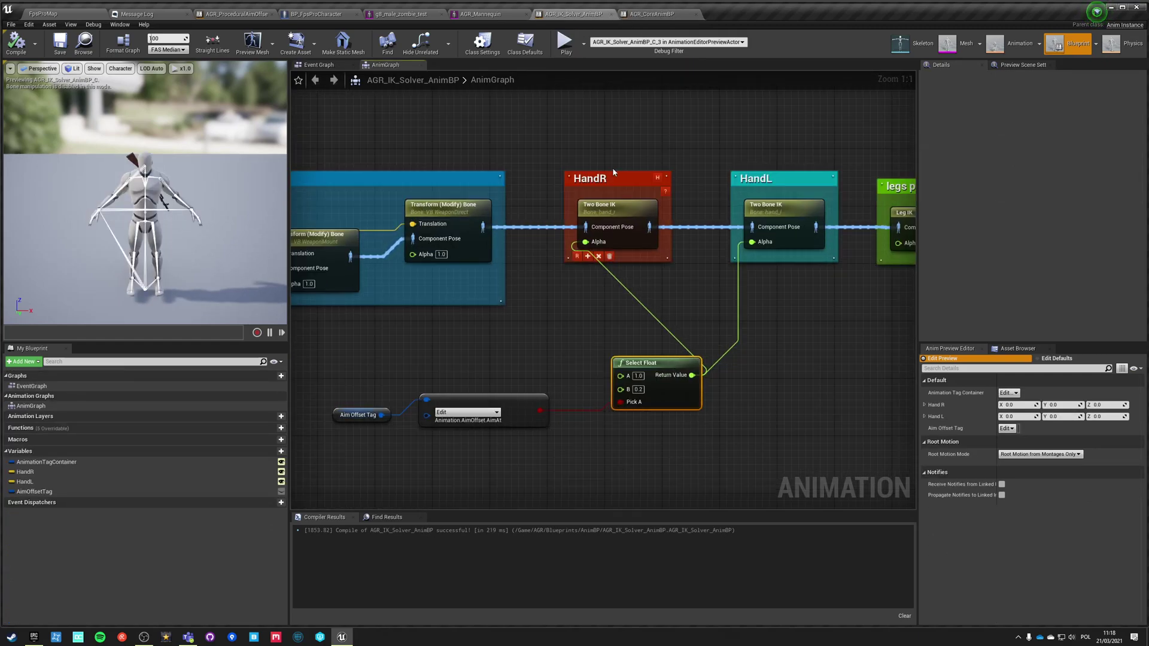
{"action": "left_click_drag", "start_coordinate": [571, 136], "coordinate": [751, 250]}
{"action": "left_click_drag", "start_coordinate": [838, 296], "coordinate": [838, 295]}
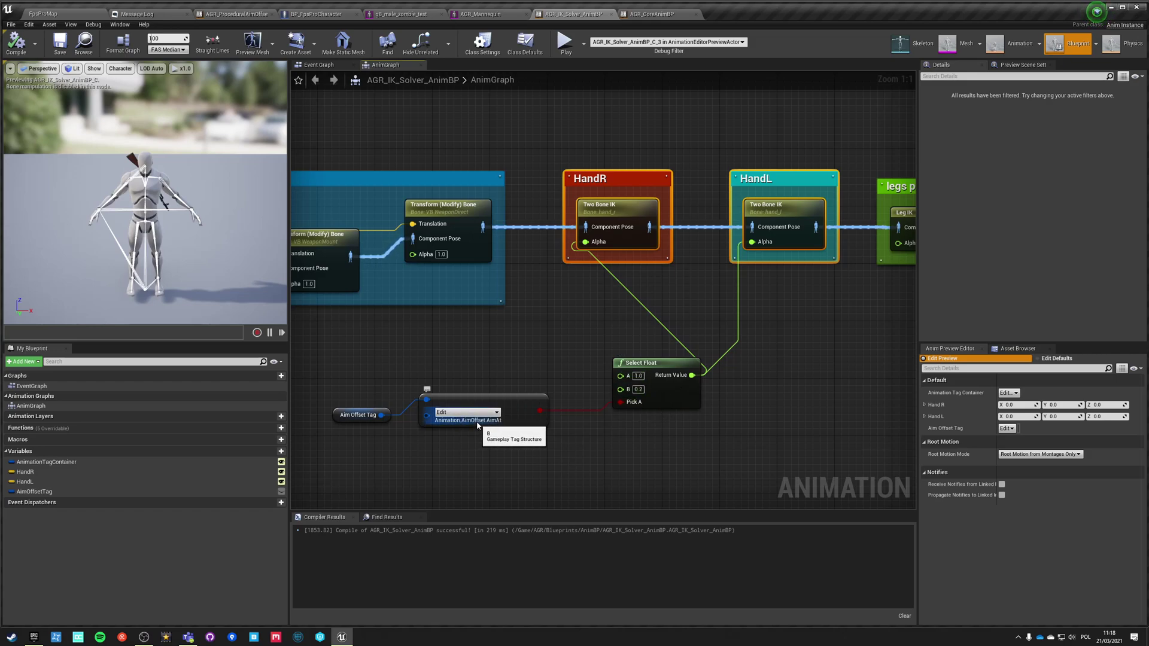
{"action": "left_click", "coordinate": [563, 374]}
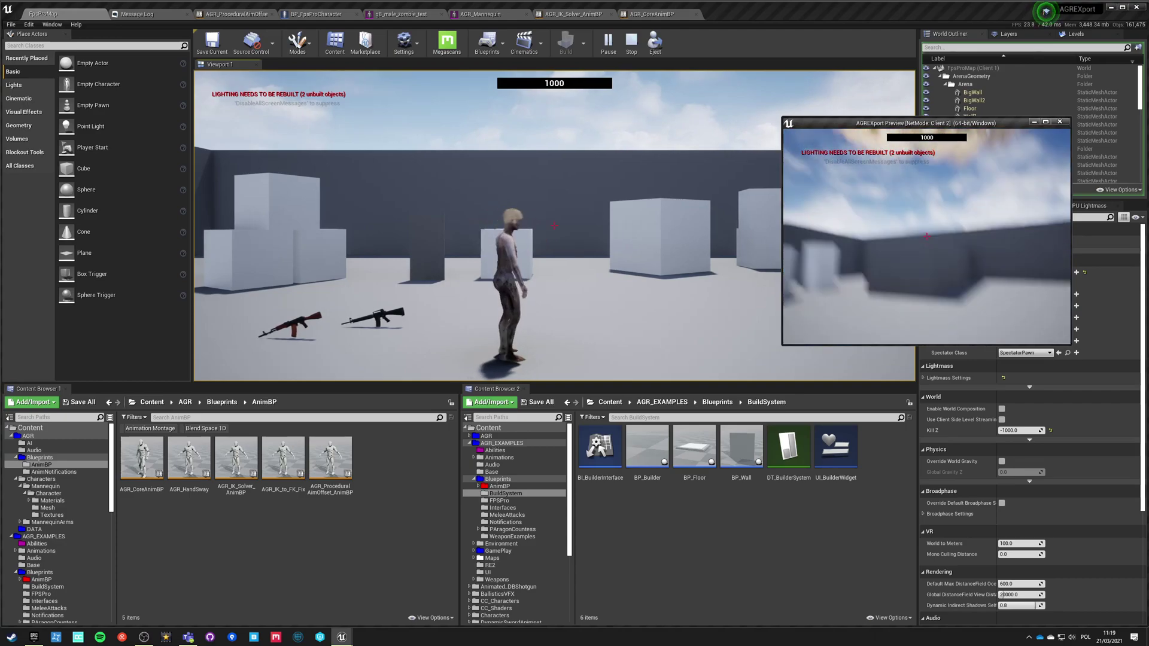
Run the Client 2 zombie to the black rifle, pick it up and move around with it to check its pose from Client 1
{"action": "key", "text": "w"}
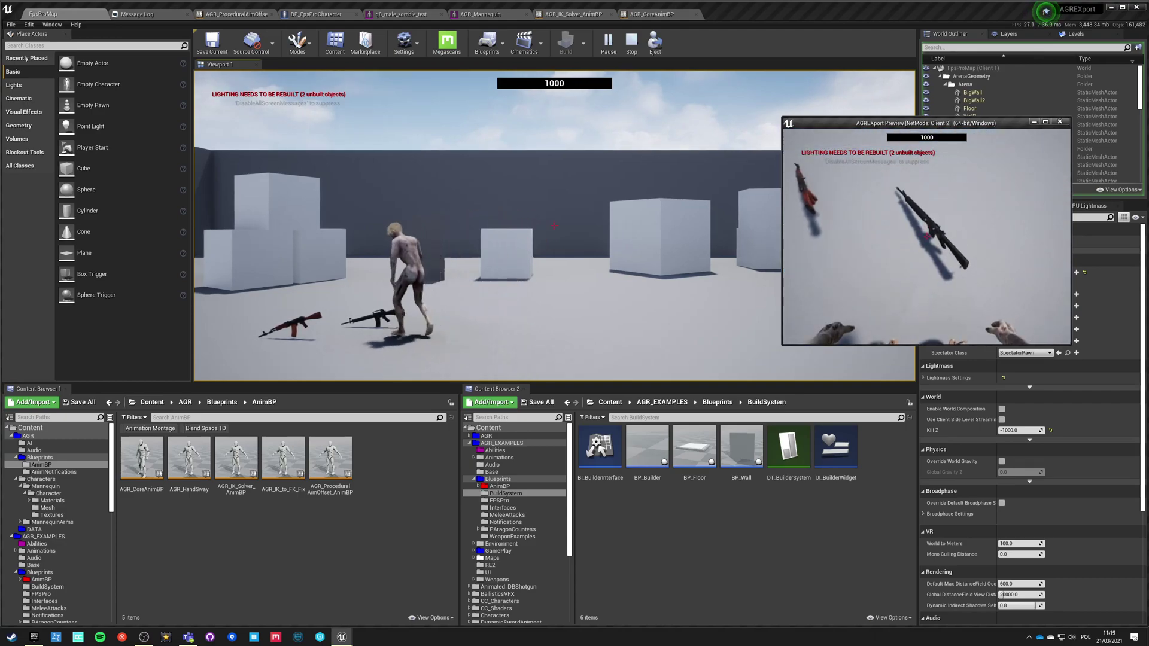
{"action": "key", "text": "e"}
{"action": "key", "text": "w"}
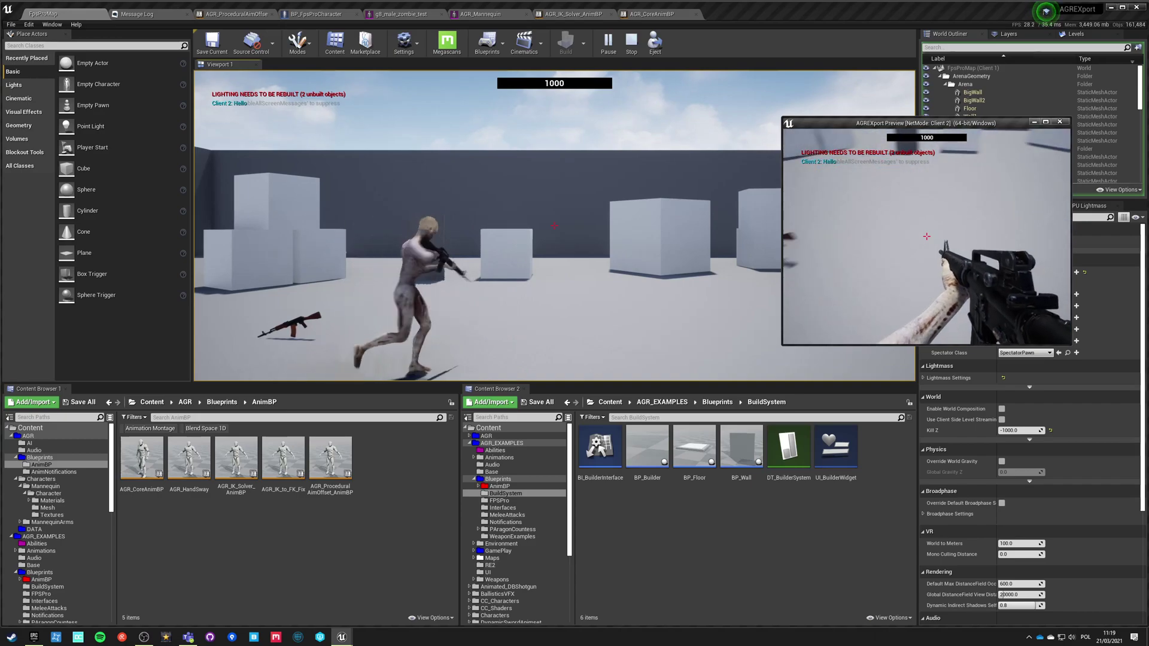